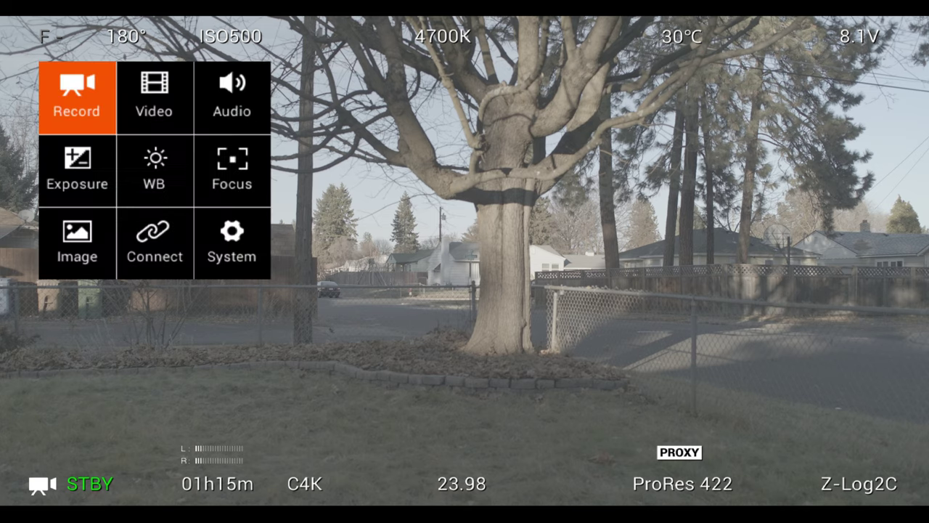
Step: Browse to Record > Split Duration and back out to live view without changing it
{"action": "key", "text": "Return"}
{"action": "key", "text": "Down"}
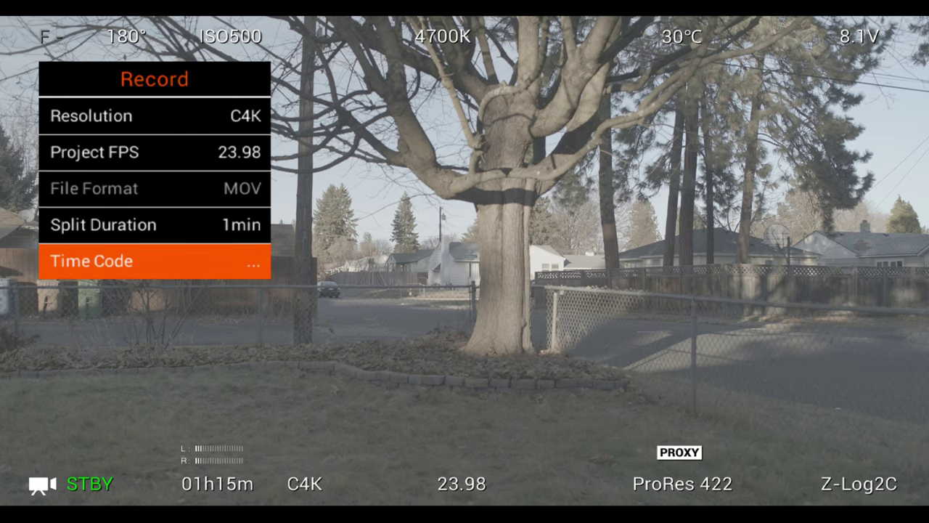
{"action": "key", "text": "Up"}
{"action": "key", "text": "Return"}
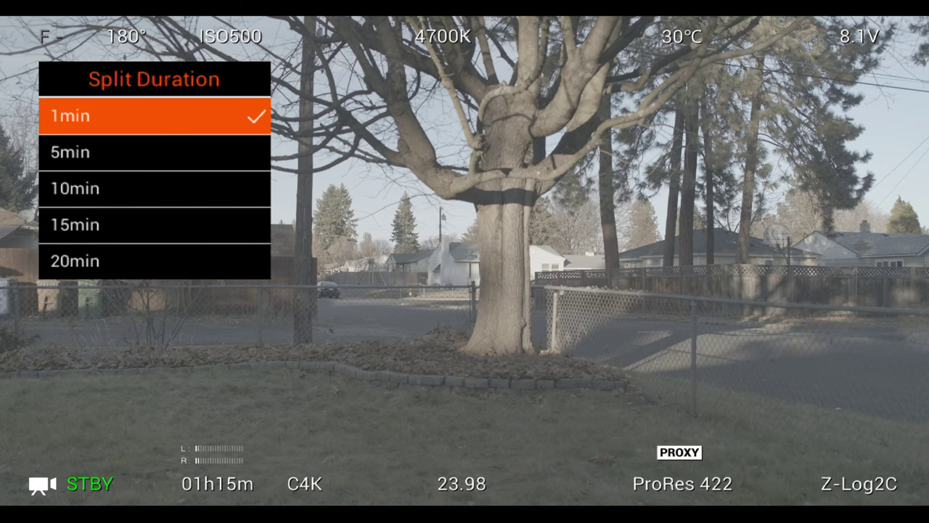
{"action": "key", "text": "Escape"}
{"action": "key", "text": "Up"}
{"action": "key", "text": "Up"}
{"action": "key", "text": "Escape"}
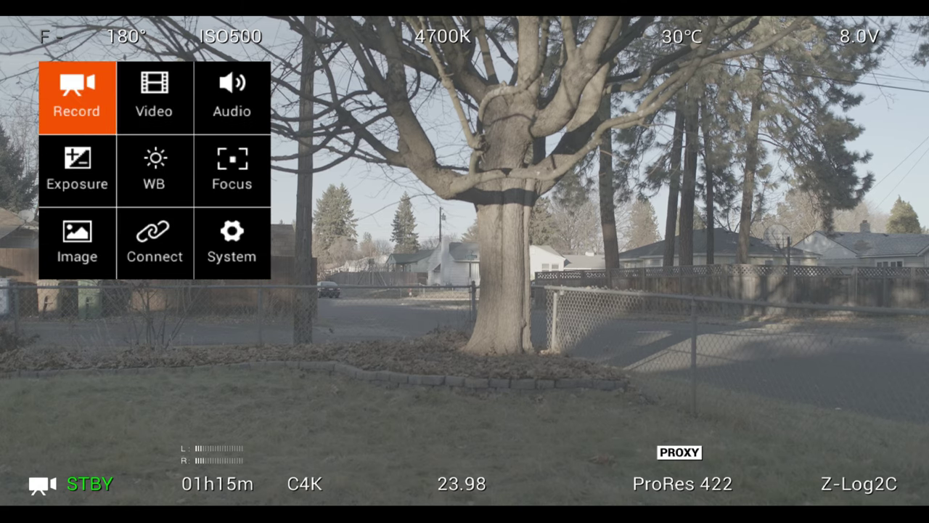
{"action": "key", "text": "Escape"}
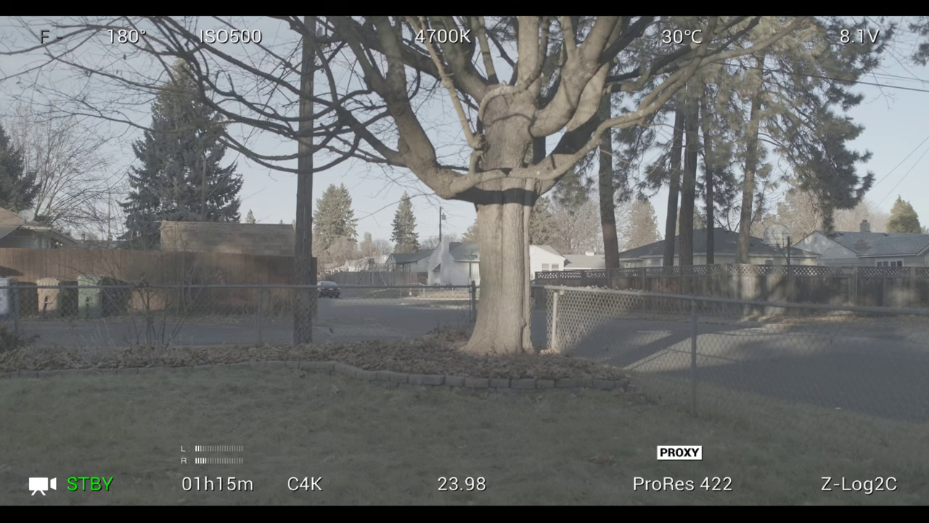
Step: Set the Record Split Duration to 60min
{"action": "key", "text": "Return"}
{"action": "key", "text": "Return"}
{"action": "key", "text": "Down"}
{"action": "key", "text": "Down"}
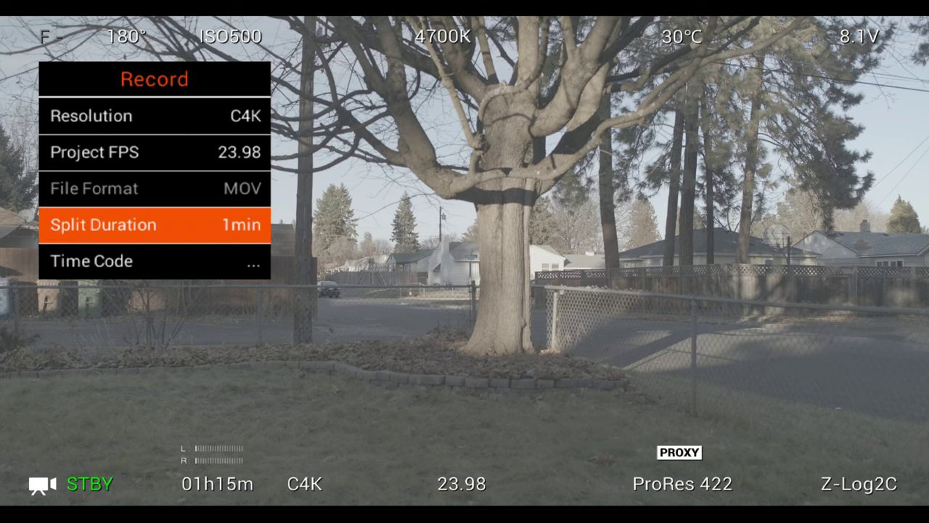
{"action": "key", "text": "Down"}
{"action": "key", "text": "Up"}
{"action": "key", "text": "Up"}
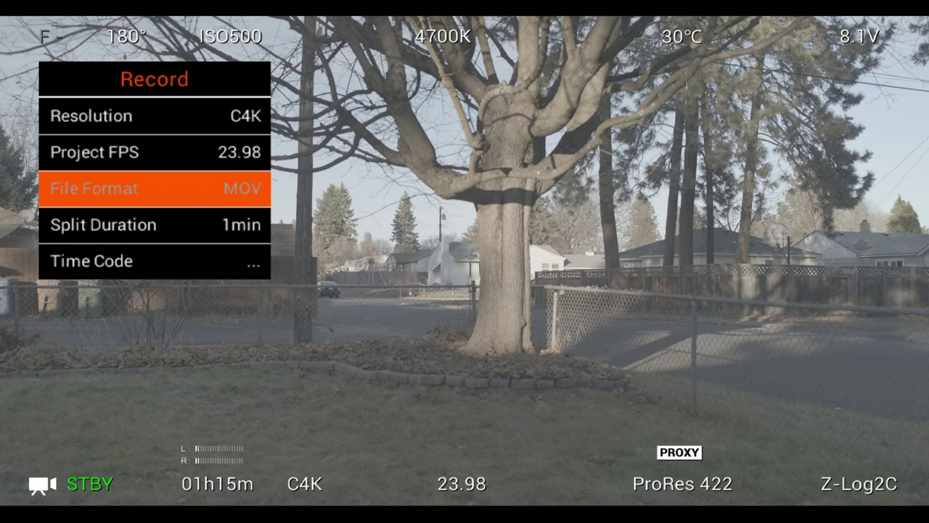
{"action": "key", "text": "Down"}
{"action": "key", "text": "Return"}
{"action": "key", "text": "Down"}
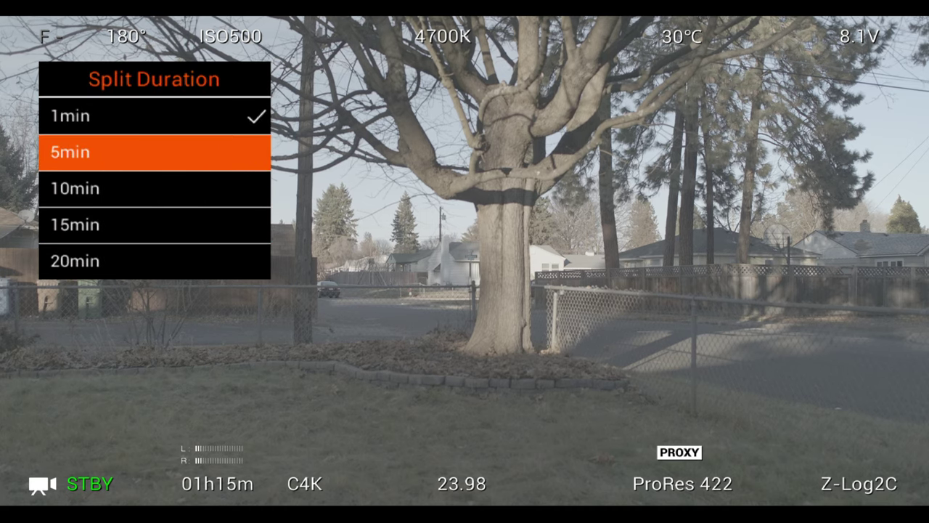
{"action": "key", "text": "Down"}
{"action": "key", "text": "Down"}
{"action": "key", "text": "Down"}
{"action": "key", "text": "Down"}
{"action": "key", "text": "Down"}
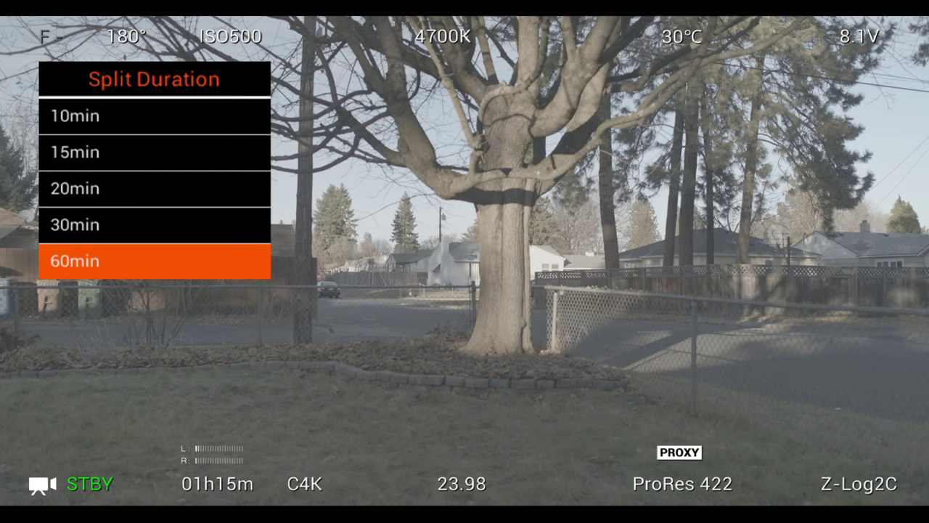
{"action": "key", "text": "Return"}
{"action": "key", "text": "Down"}
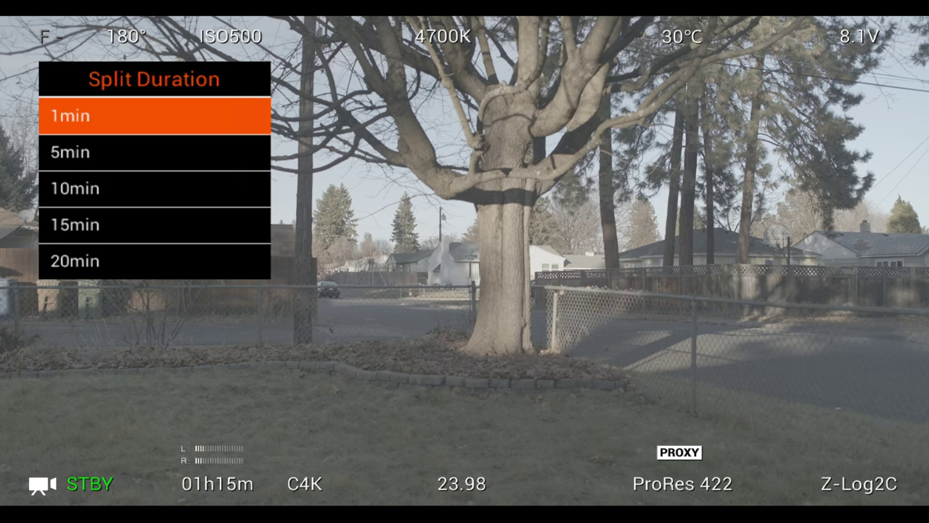
{"action": "key", "text": "Up"}
{"action": "key", "text": "Escape"}
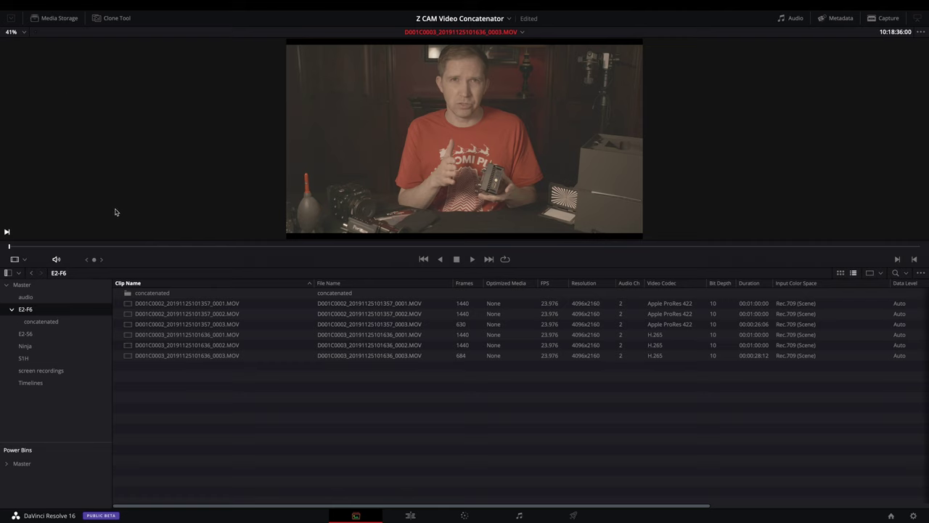
{"action": "left_click", "coordinate": [215, 318]}
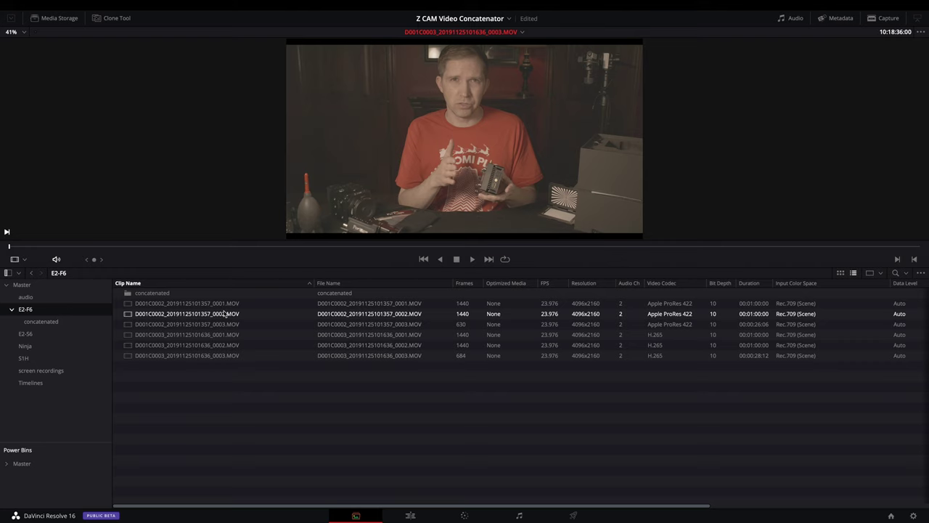
{"action": "left_click", "coordinate": [223, 305]}
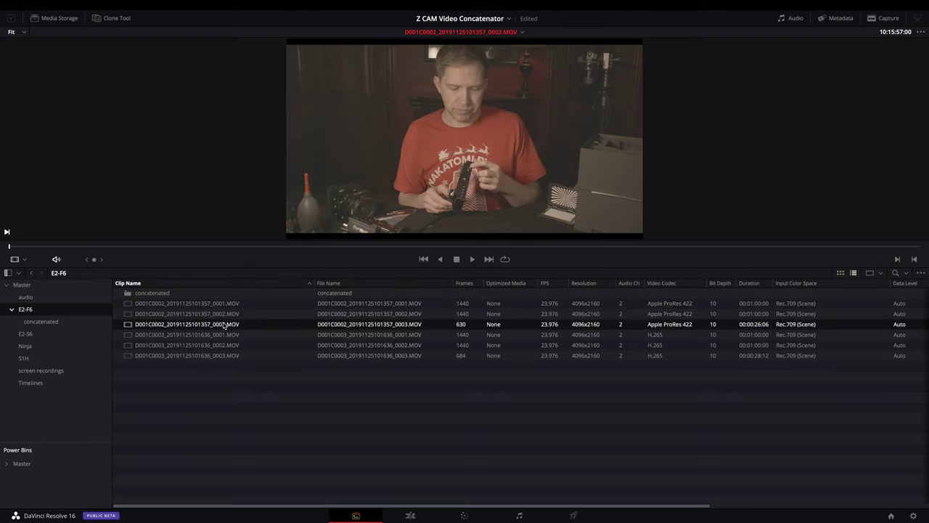
{"action": "left_click", "coordinate": [223, 334]}
{"action": "left_click", "coordinate": [220, 345]}
{"action": "left_click", "coordinate": [219, 355]}
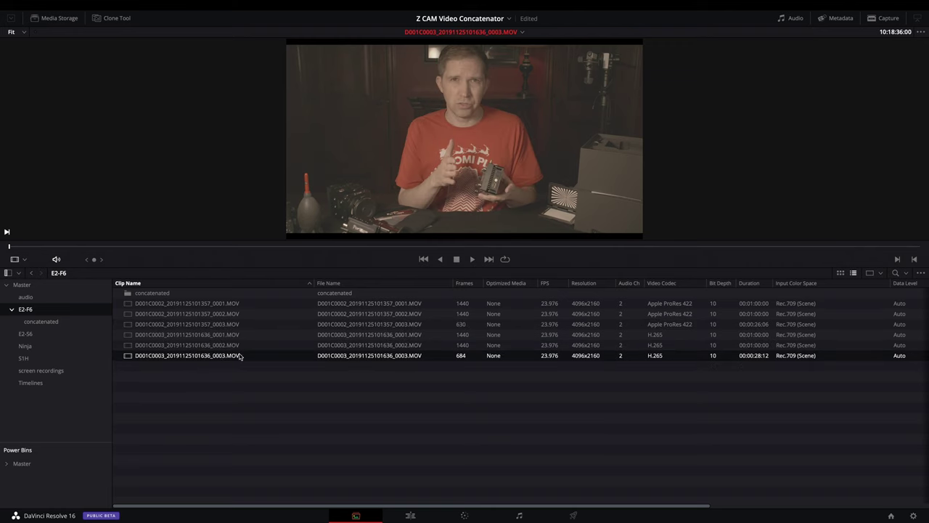
{"action": "left_click", "coordinate": [674, 304]}
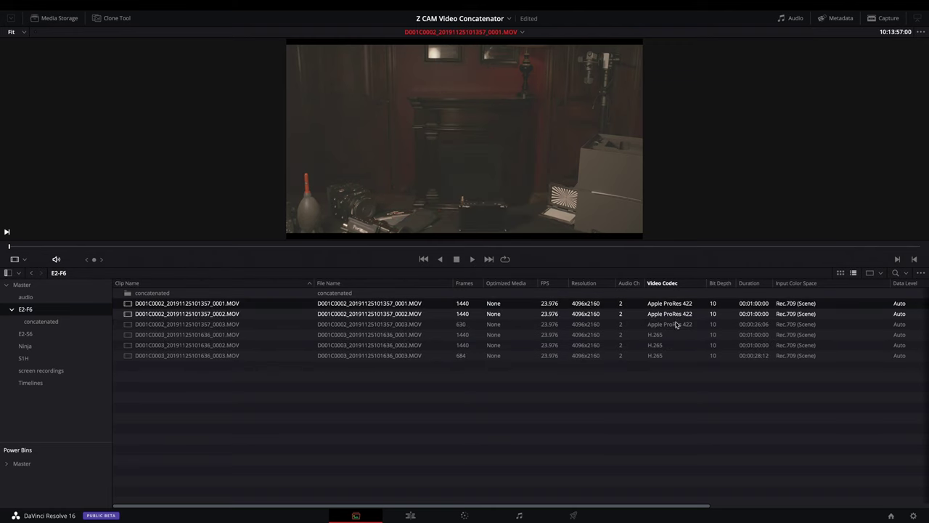
{"action": "left_click", "coordinate": [676, 324]}
{"action": "left_click", "coordinate": [664, 335]}
{"action": "left_click", "coordinate": [663, 355]}
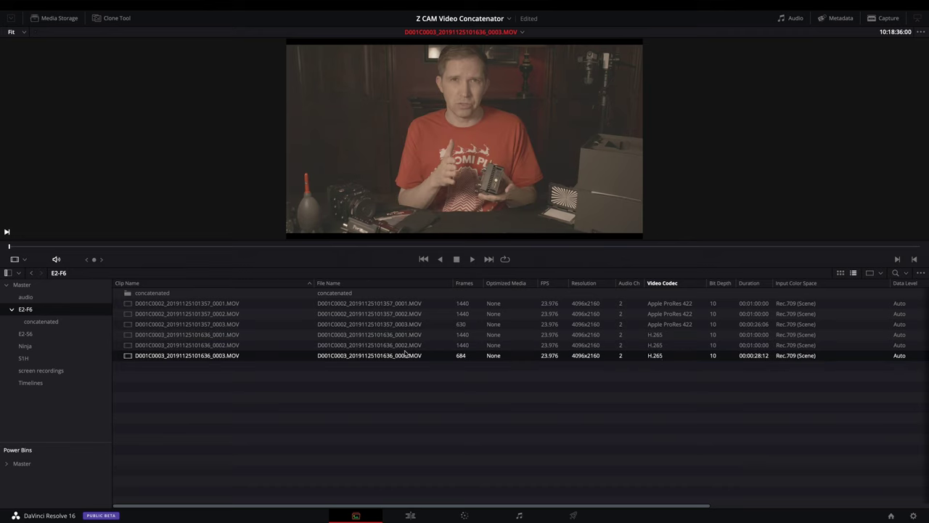
Step: On the Edit page, place the three D001C0002 clip parts end to end on Timeline 1
{"action": "left_click", "coordinate": [411, 516]}
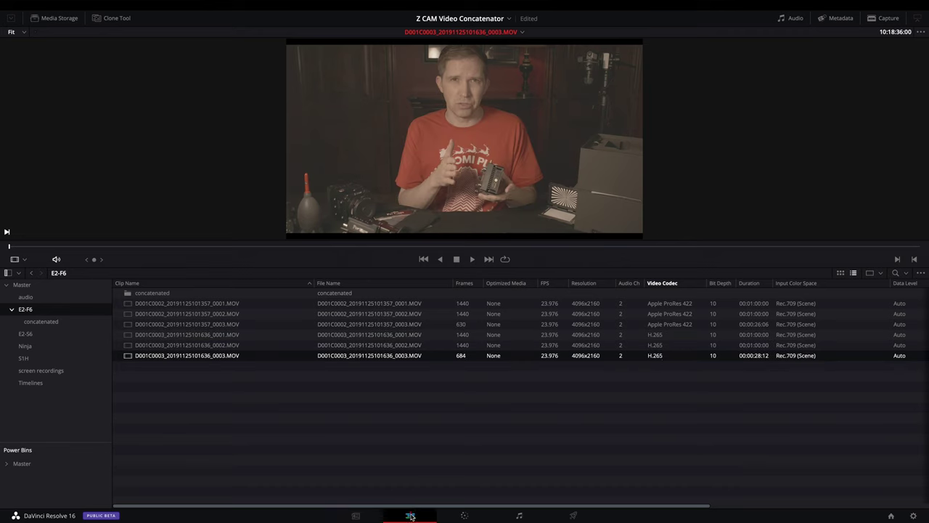
{"action": "left_click", "coordinate": [147, 106]}
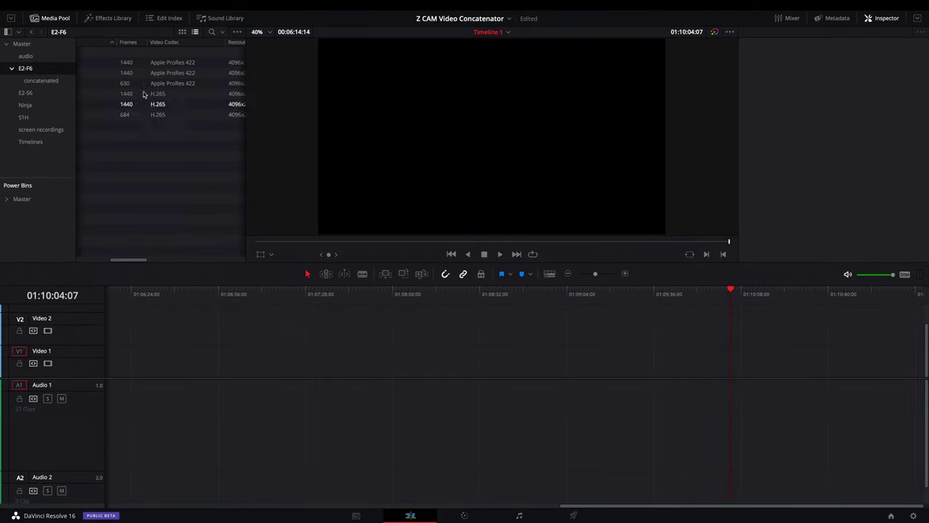
{"action": "scroll", "coordinate": [144, 95], "scroll_direction": "left", "scroll_amount": 5}
{"action": "left_click", "coordinate": [109, 62]}
{"action": "left_click", "coordinate": [112, 84], "text": "ctrl"}
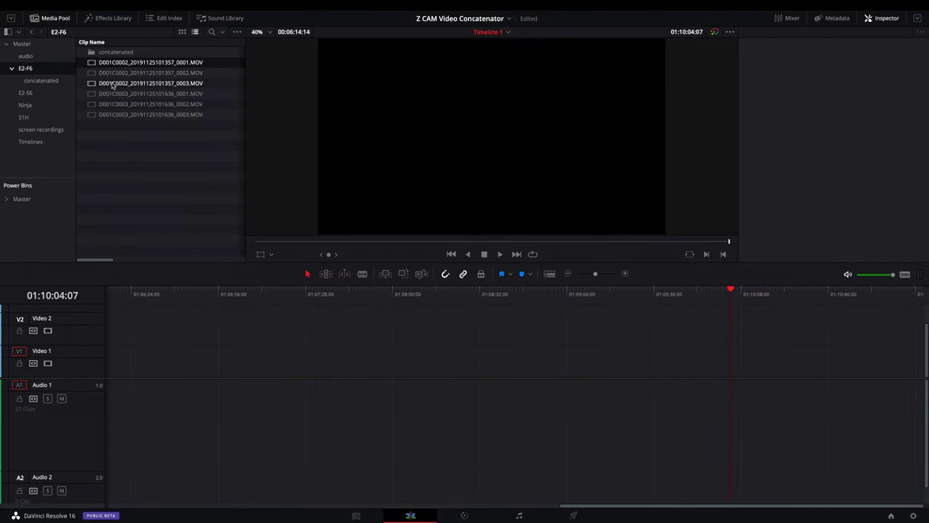
{"action": "left_click", "coordinate": [113, 85], "text": "shift"}
{"action": "left_click_drag", "start_coordinate": [113, 85], "coordinate": [216, 339]}
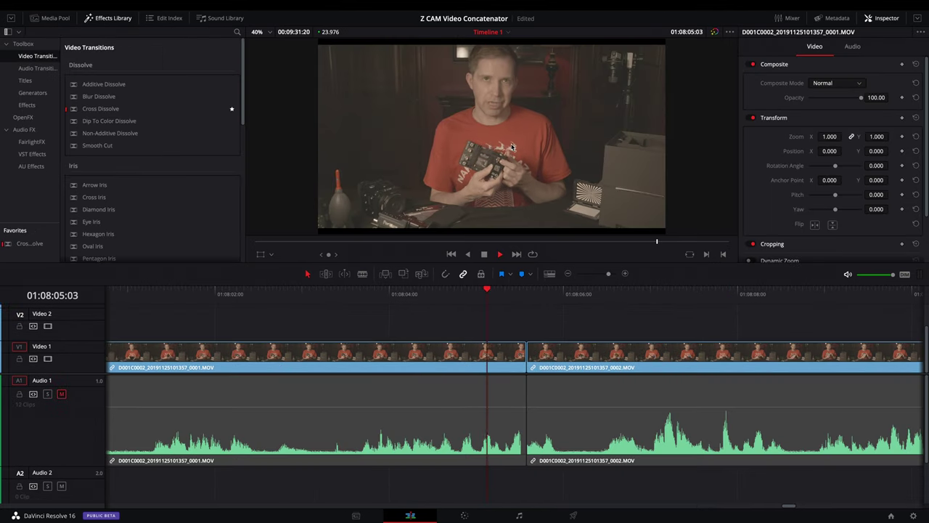
Step: Stop playback and zoom in on the cut between clips to check for a gap
{"action": "scroll", "coordinate": [493, 358], "scroll_direction": "right", "scroll_amount": 1}
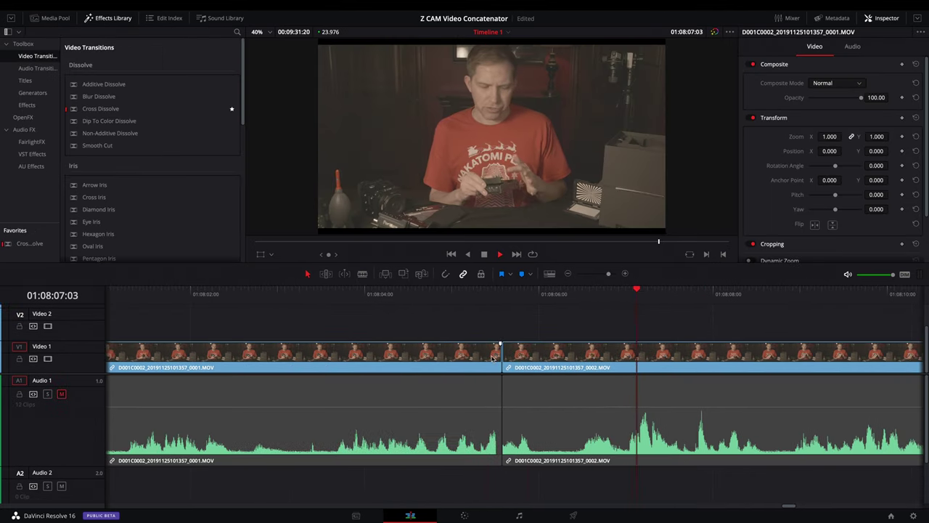
{"action": "key", "text": "space"}
{"action": "left_click", "coordinate": [496, 292]}
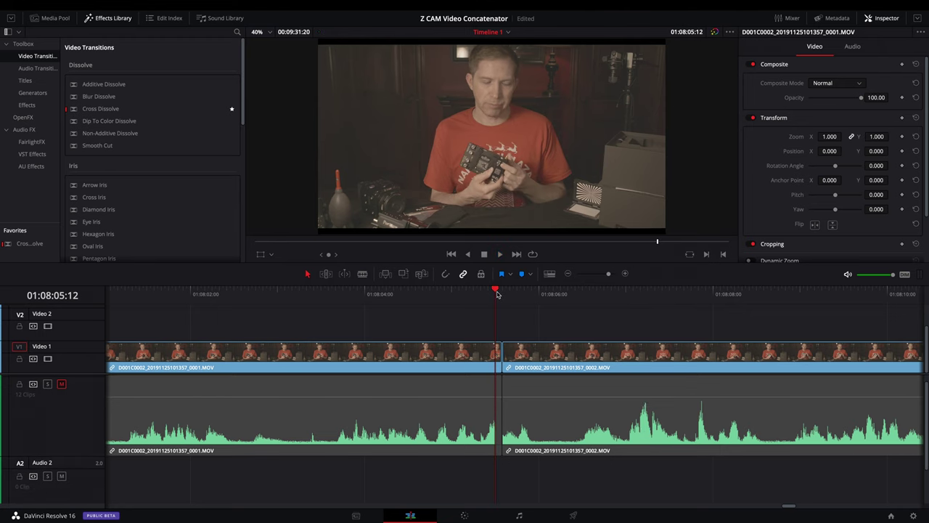
{"action": "scroll", "coordinate": [497, 293], "scroll_direction": "up", "scroll_amount": 5}
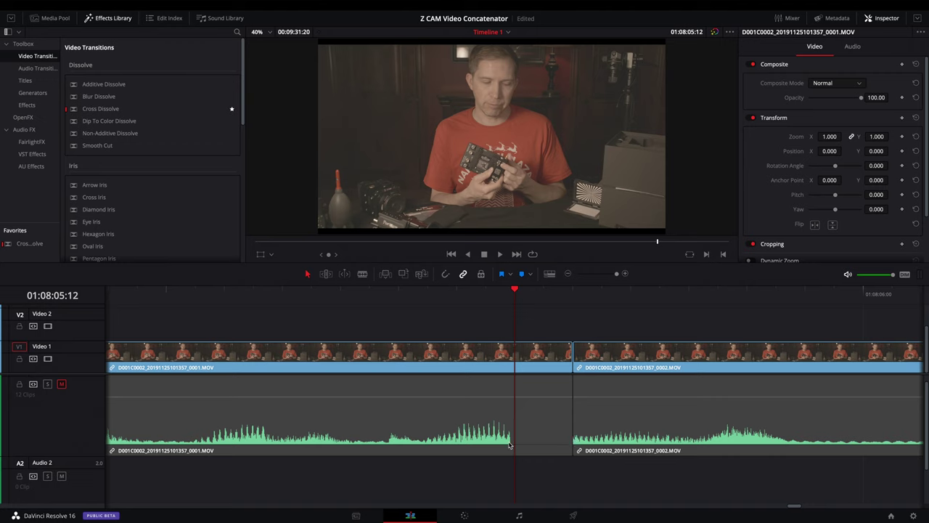
{"action": "scroll", "coordinate": [510, 445], "scroll_direction": "down", "scroll_amount": 5}
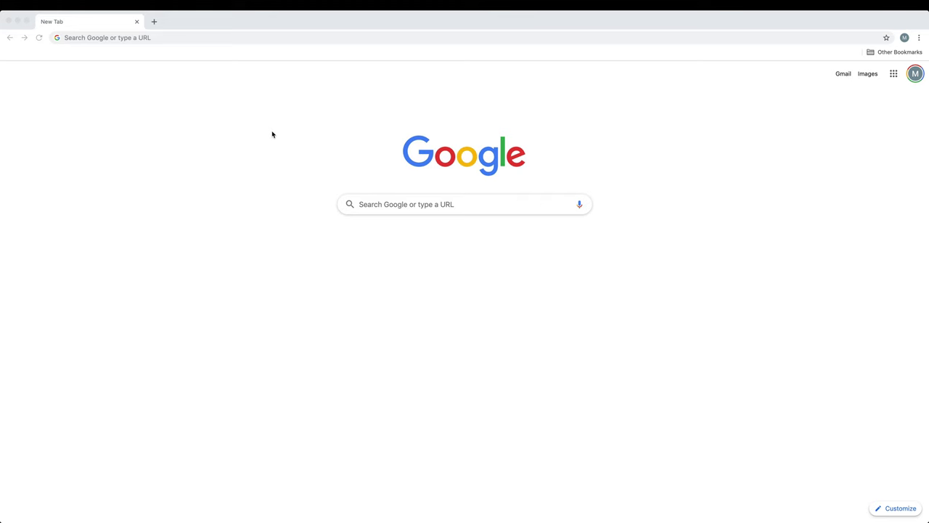
Step: Go to z-cam.com and open the Software Update page from the Software menu
{"action": "left_click", "coordinate": [221, 39]}
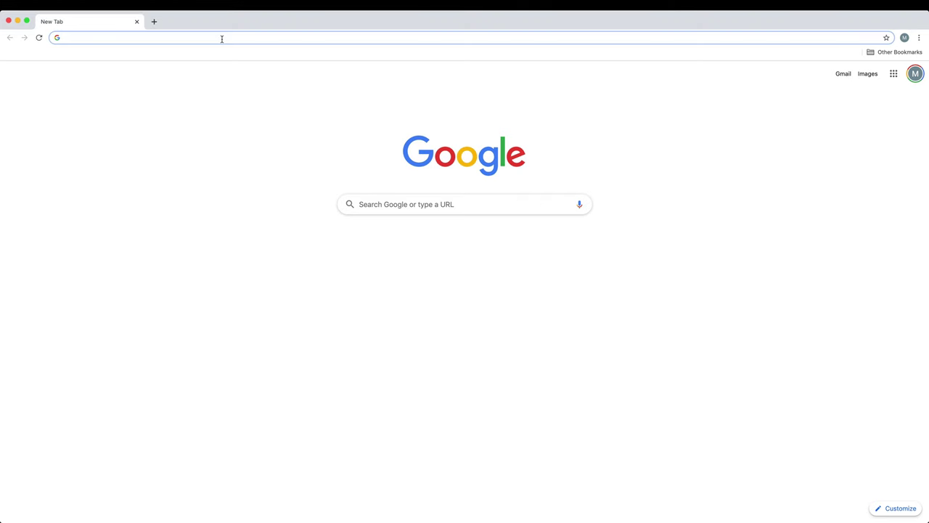
{"action": "type", "text": "z-cam.com"}
{"action": "key", "text": "Return"}
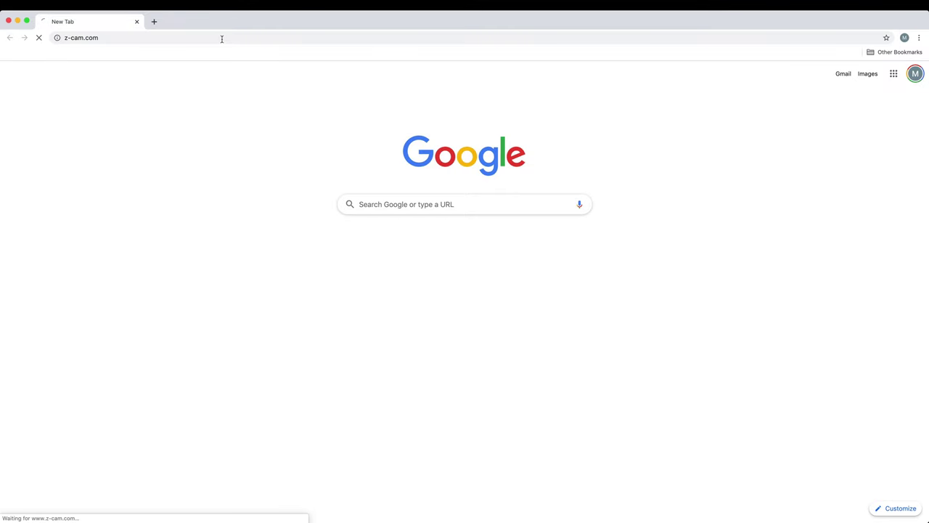
{"action": "mouse_move", "coordinate": [201, 56]}
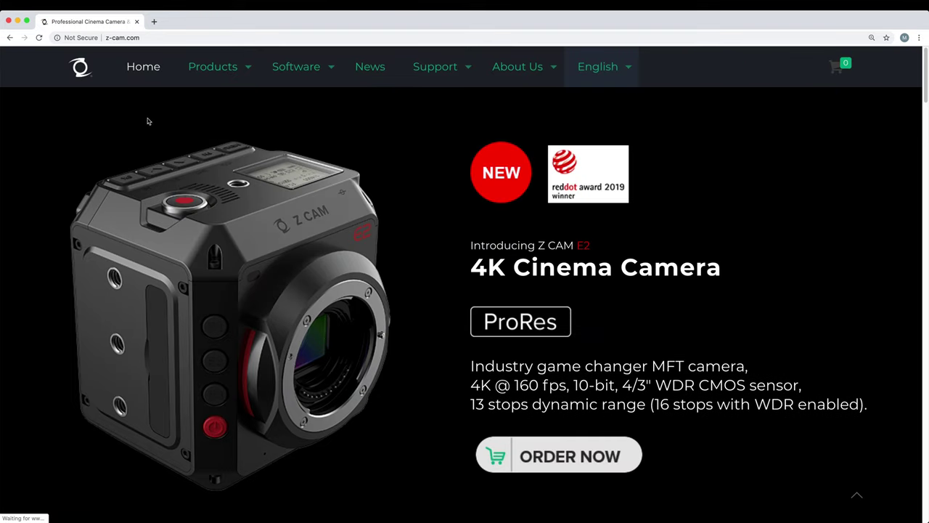
{"action": "mouse_move", "coordinate": [243, 70]}
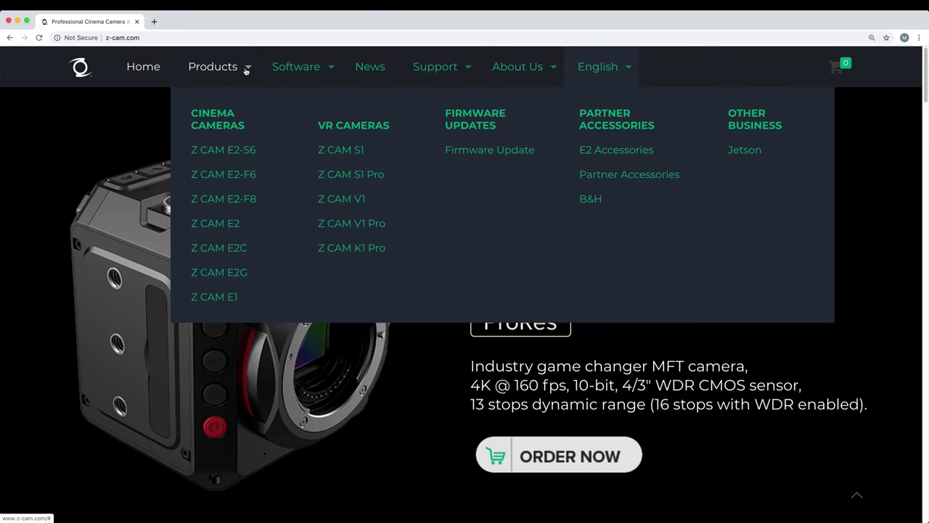
{"action": "mouse_move", "coordinate": [296, 67]}
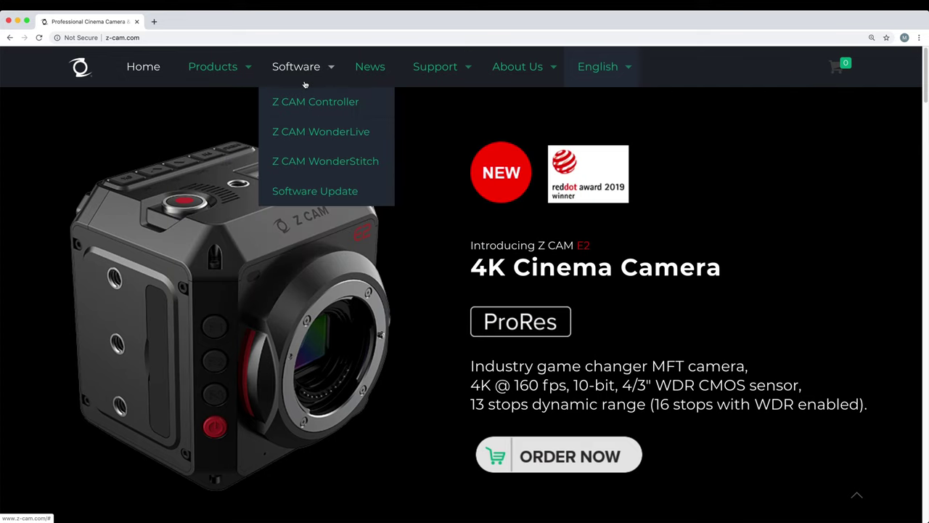
{"action": "left_click", "coordinate": [312, 193]}
Step: Find Z CAM VideoConcatenator and highlight its Windows and Mac version 1.4 builds
{"action": "scroll", "coordinate": [393, 311], "scroll_direction": "down", "scroll_amount": 2}
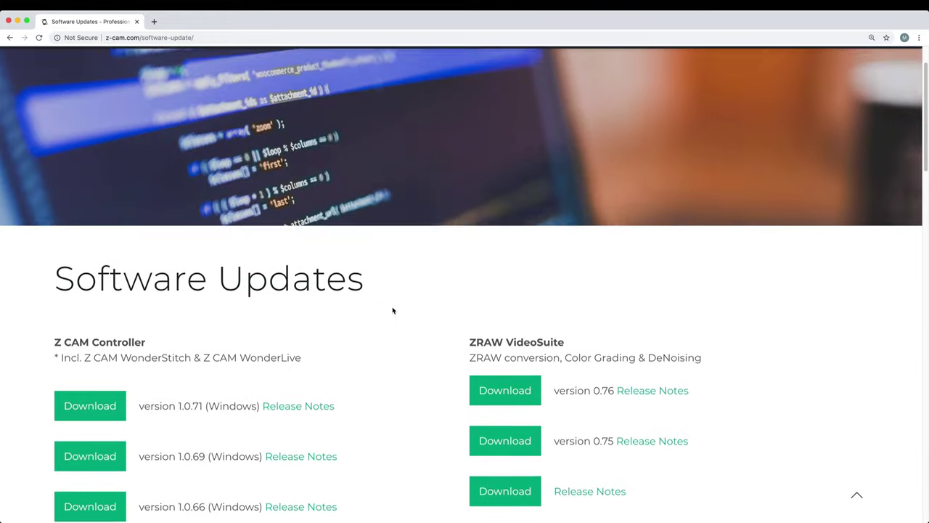
{"action": "scroll", "coordinate": [393, 311], "scroll_direction": "down", "scroll_amount": 8}
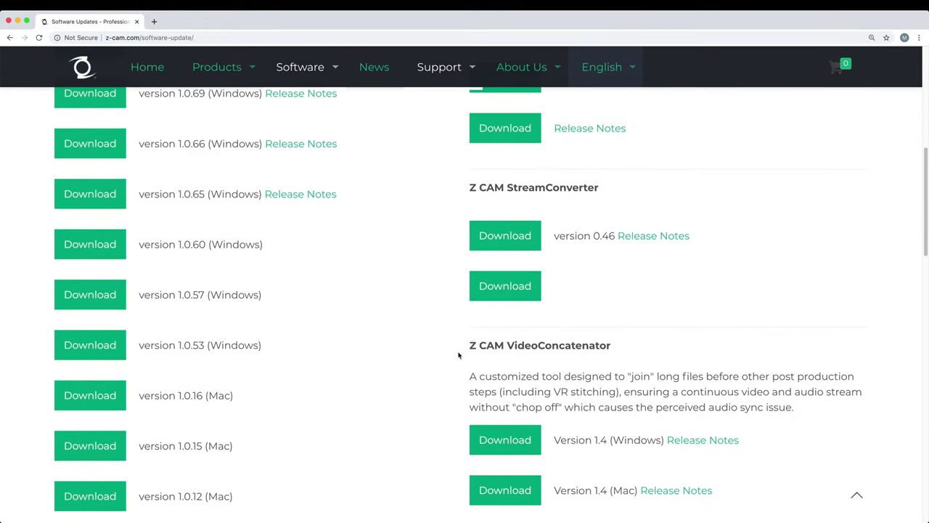
{"action": "left_click_drag", "start_coordinate": [472, 345], "coordinate": [611, 347]}
{"action": "left_click", "coordinate": [596, 359]}
{"action": "scroll", "coordinate": [596, 359], "scroll_direction": "down", "scroll_amount": 2}
{"action": "left_click_drag", "start_coordinate": [595, 345], "coordinate": [608, 346]}
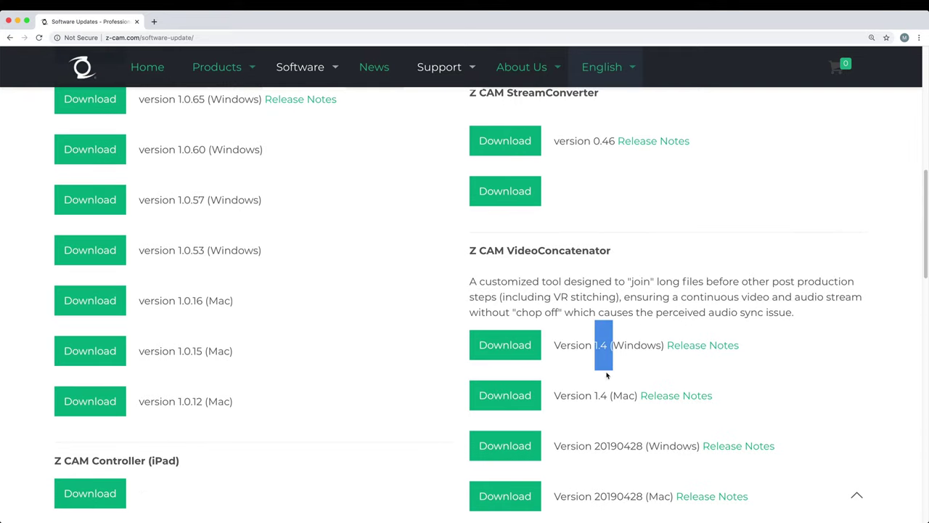
{"action": "left_click_drag", "start_coordinate": [595, 395], "coordinate": [607, 395]}
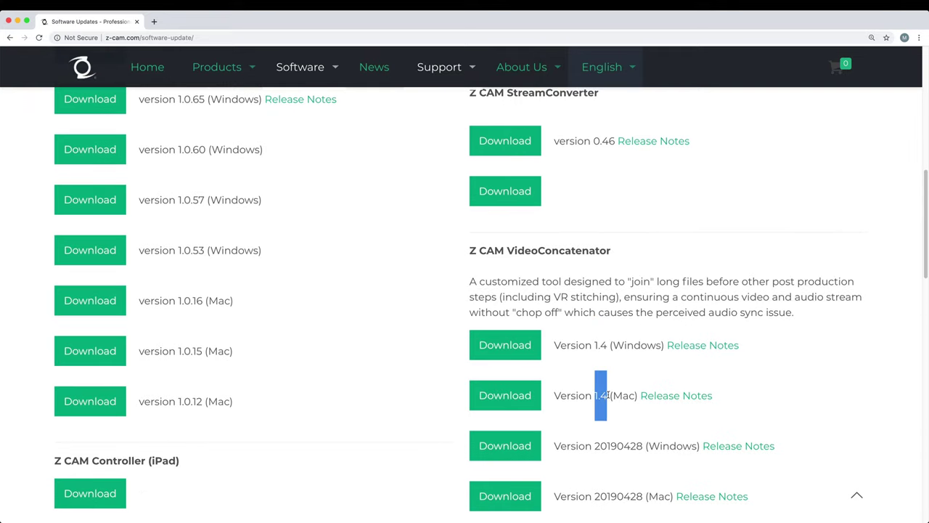
{"action": "left_click", "coordinate": [563, 395]}
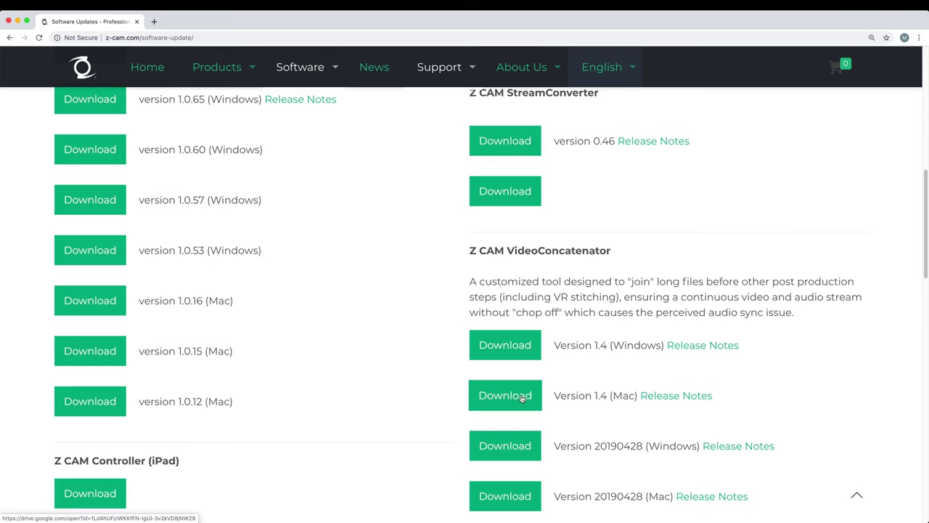
Step: Download Z CAM_VideoConcatenator_20191127.dmg from Google Drive and open it to reveal the app
{"action": "left_click", "coordinate": [522, 397]}
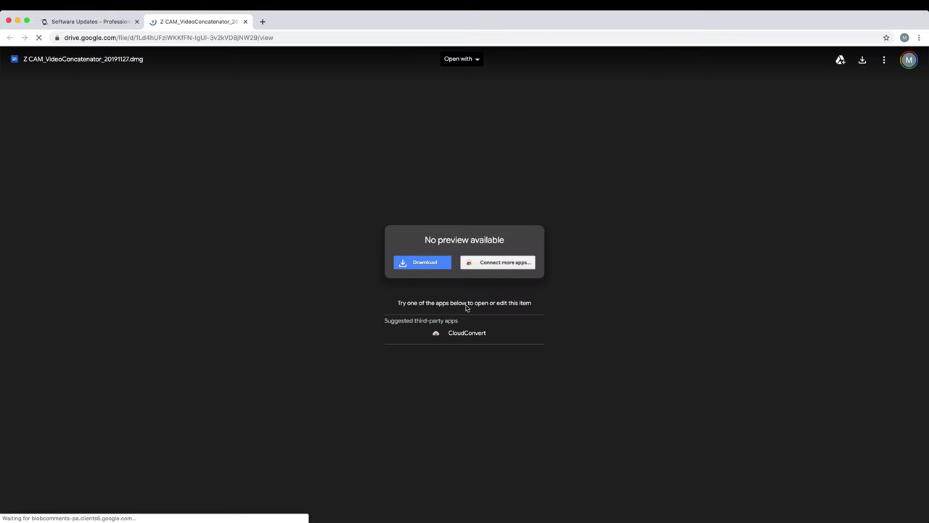
{"action": "left_click", "coordinate": [423, 252]}
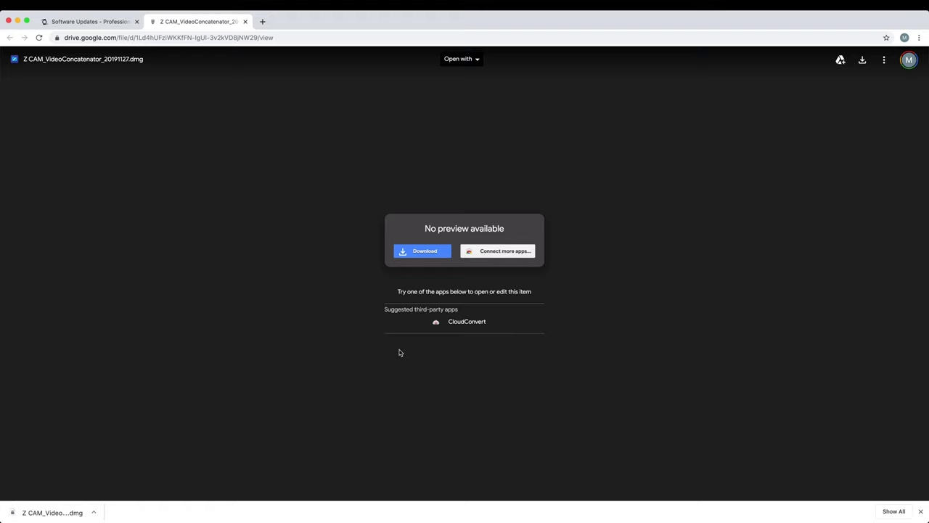
{"action": "left_click", "coordinate": [52, 513]}
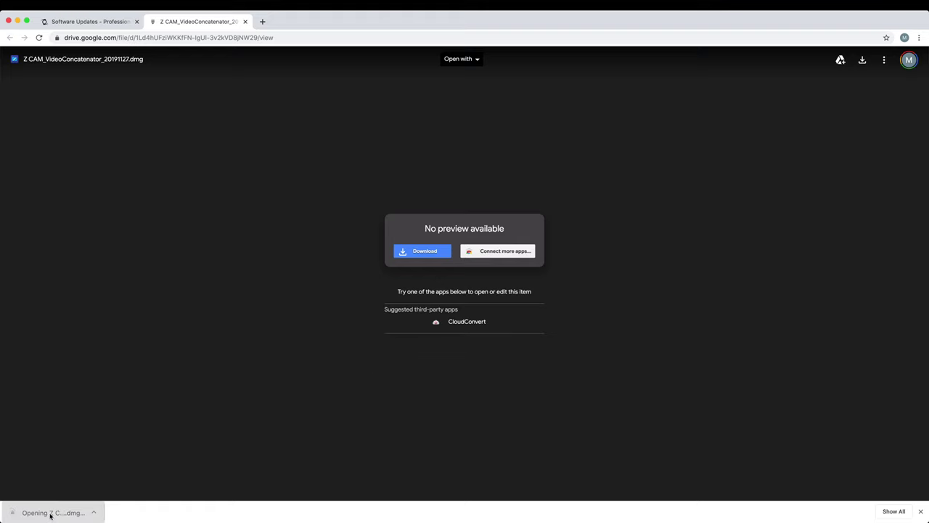
{"action": "left_click_drag", "start_coordinate": [240, 255], "coordinate": [243, 255]}
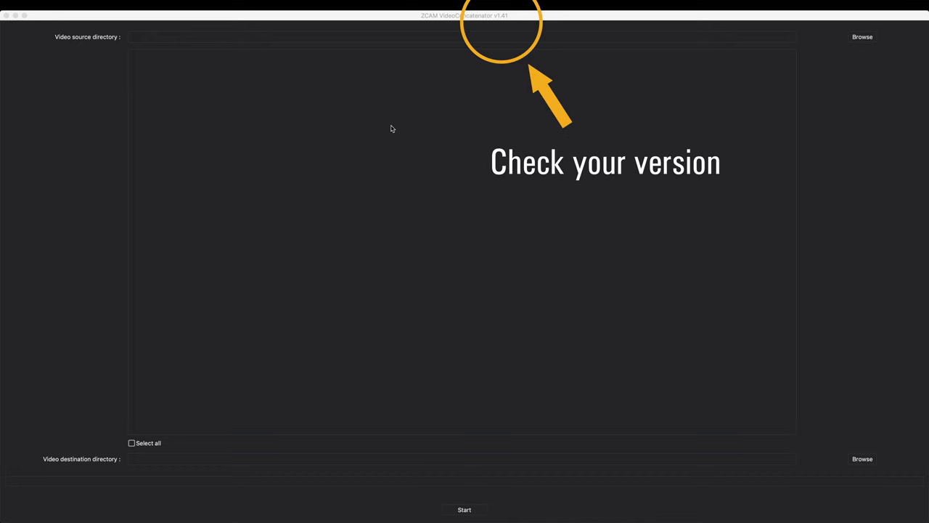
Step: Select the E2-F6 folder as the video source in the Browse chooser
{"action": "left_click", "coordinate": [864, 40]}
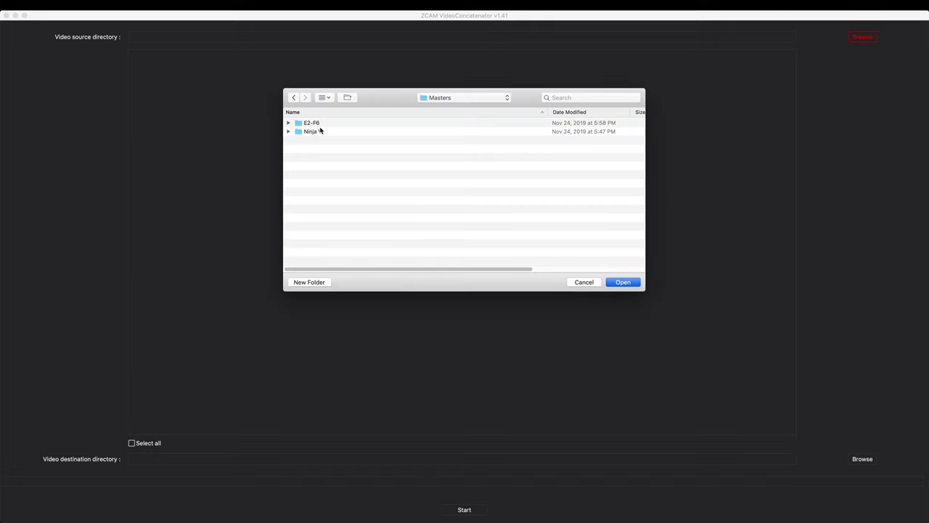
{"action": "double_click", "coordinate": [317, 123]}
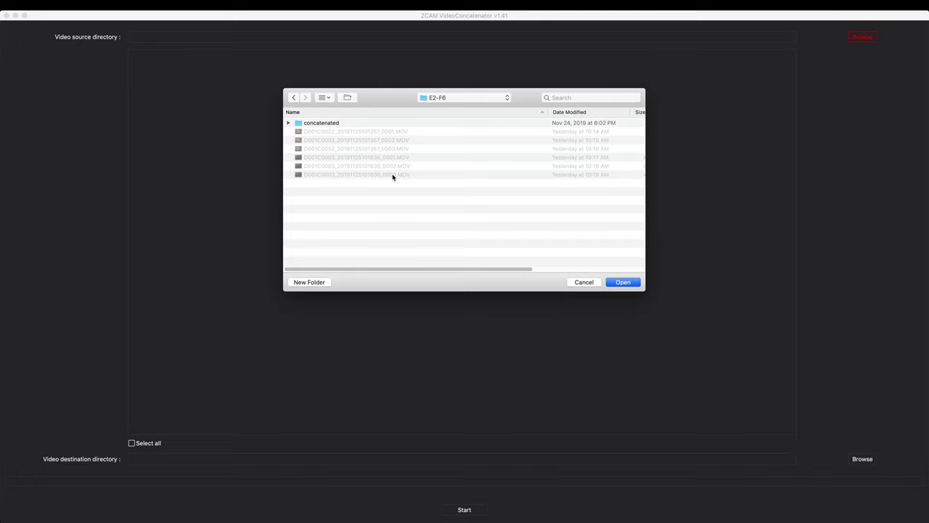
{"action": "left_click", "coordinate": [620, 284]}
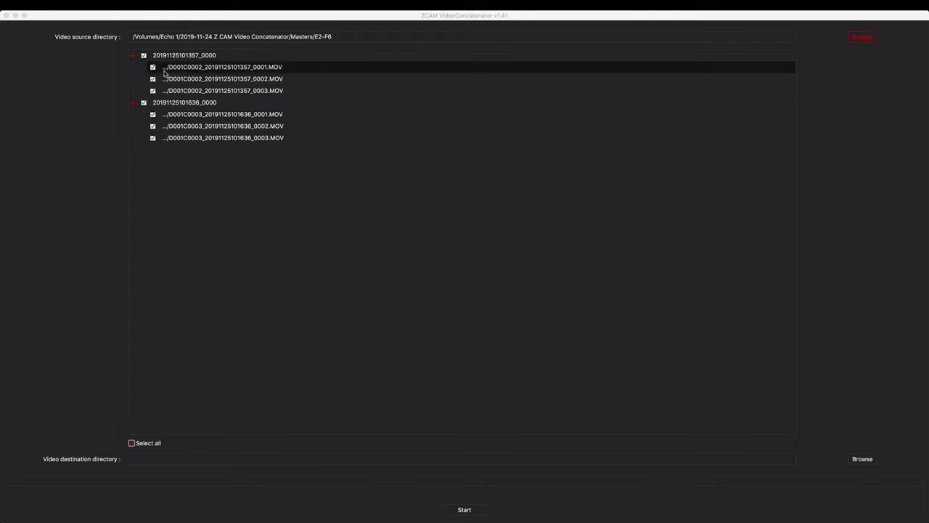
Step: Choose the concatenated folder as the output destination
{"action": "left_click", "coordinate": [863, 459]}
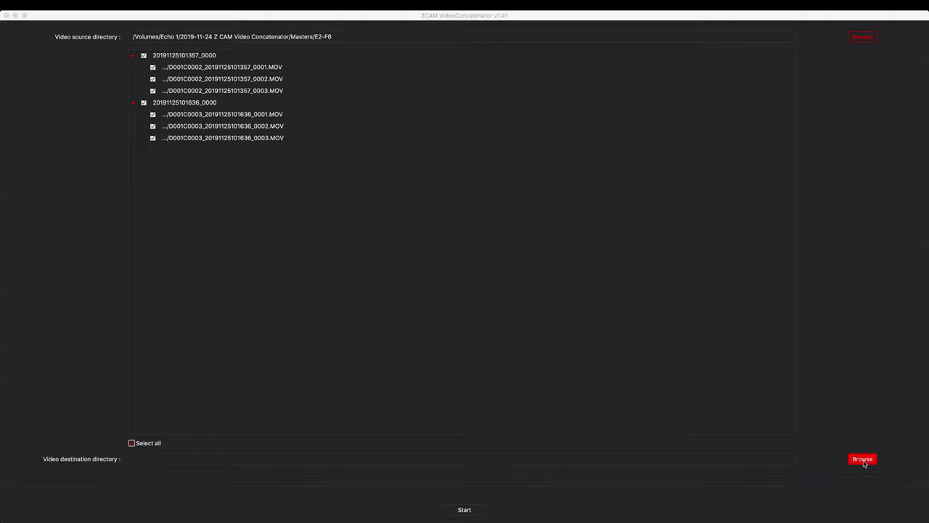
{"action": "left_click", "coordinate": [324, 124]}
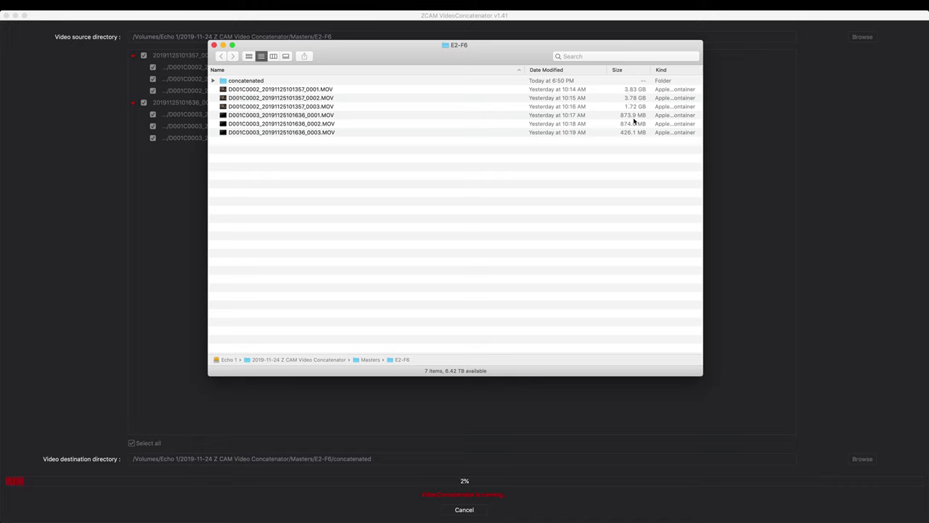
Step: Click through the D001C0002 and D001C0003 split .MOV parts in Finder
{"action": "left_click", "coordinate": [323, 90]}
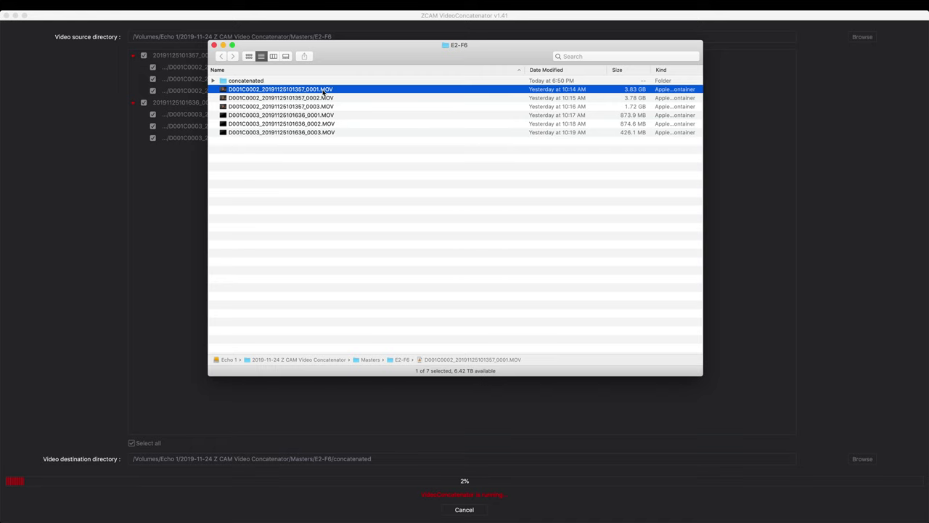
{"action": "left_click", "coordinate": [321, 106]}
{"action": "left_click", "coordinate": [322, 115]}
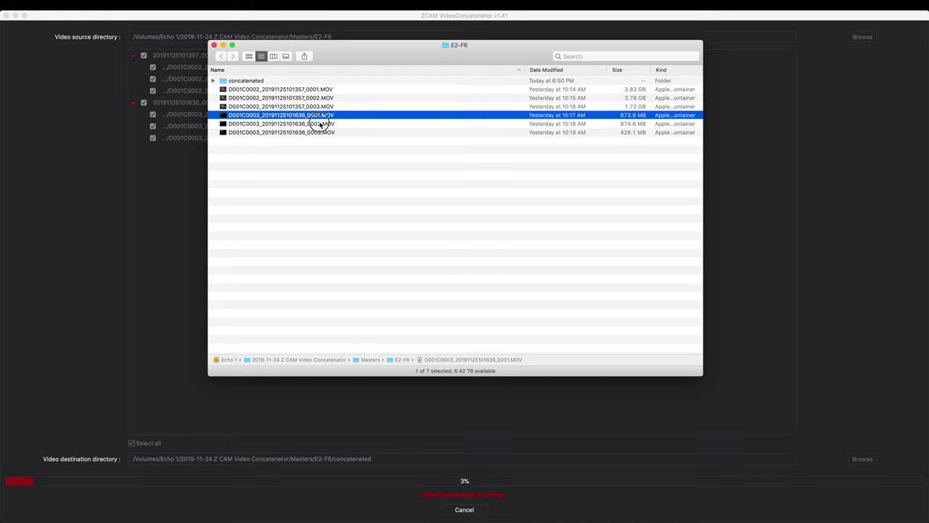
{"action": "left_click", "coordinate": [322, 123]}
{"action": "left_click", "coordinate": [319, 133]}
{"action": "left_click", "coordinate": [632, 116]}
Step: Check the concatenation progress, then select the concatenated folder in Finder
{"action": "left_click", "coordinate": [283, 448]}
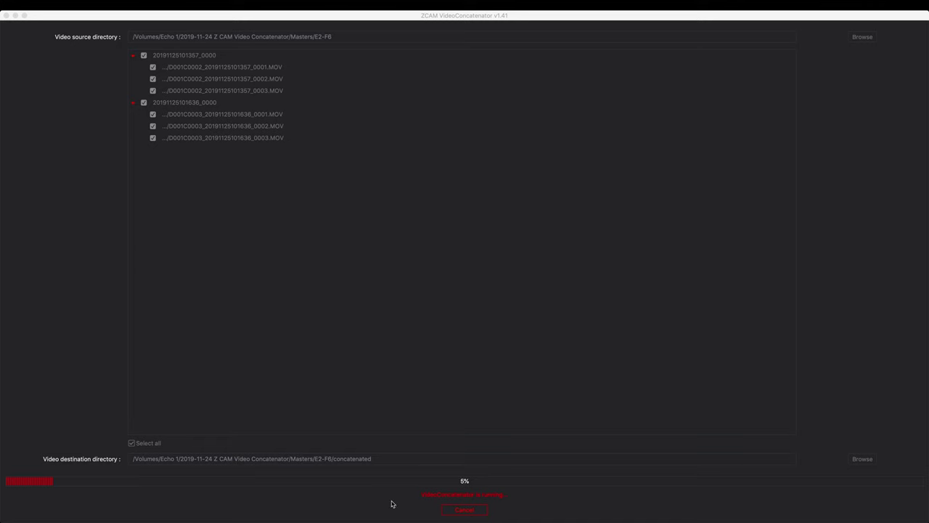
{"action": "key", "text": "super+Tab"}
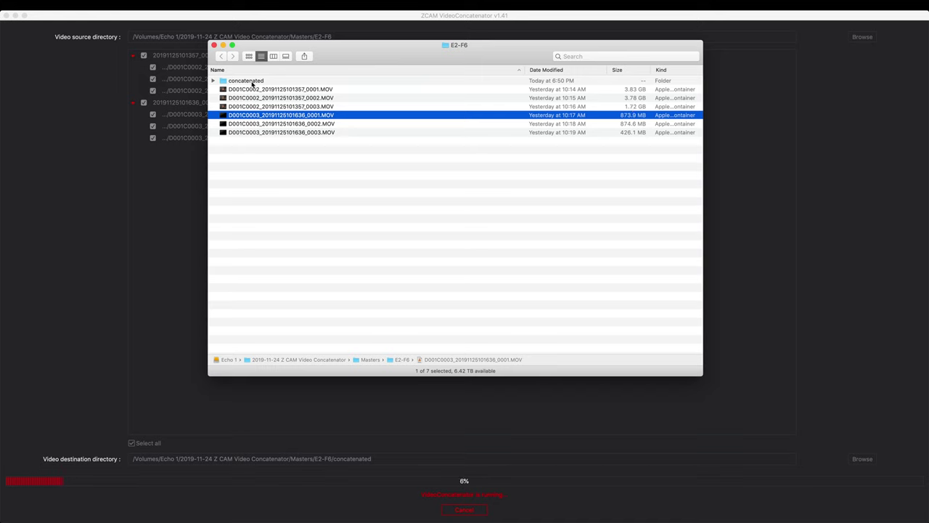
{"action": "left_click", "coordinate": [253, 82]}
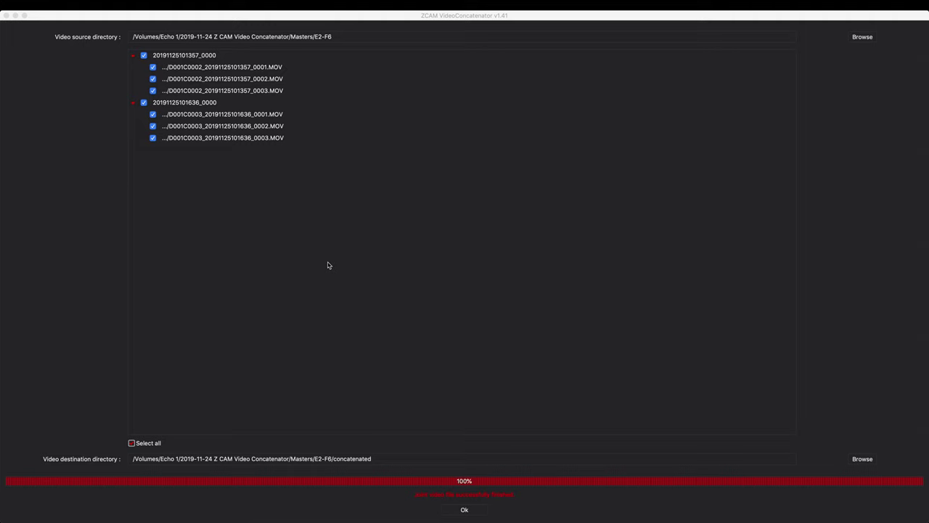
Step: Open the concatenated folder and select the joined D001C0002 (9.26 GB) and D001C0003 (2.11 GB) files
{"action": "key", "text": "super+Tab"}
{"action": "key", "text": "super+Tab"}
{"action": "key", "text": "super+Tab"}
{"action": "key", "text": "super+Tab"}
{"action": "key", "text": "super+Tab"}
{"action": "key", "text": "super+Tab"}
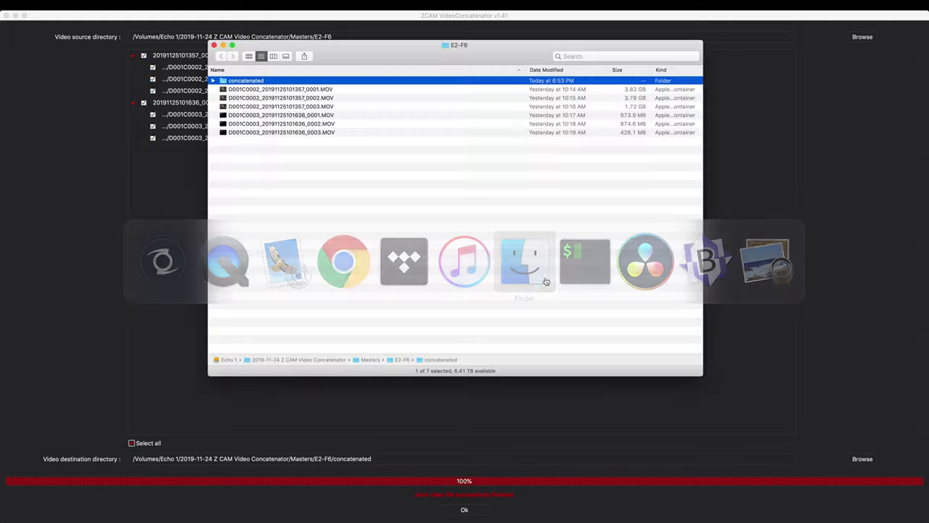
{"action": "double_click", "coordinate": [262, 80]}
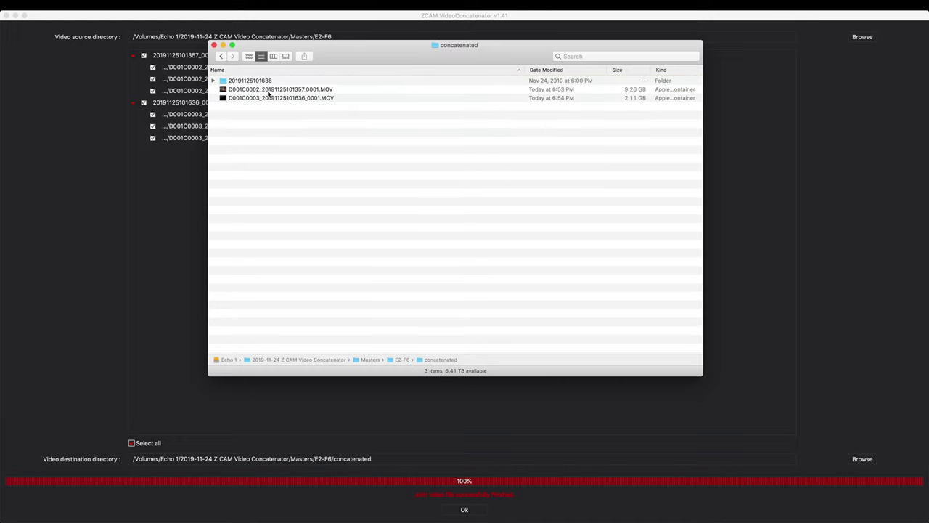
{"action": "left_click", "coordinate": [297, 98]}
{"action": "key", "text": "Up"}
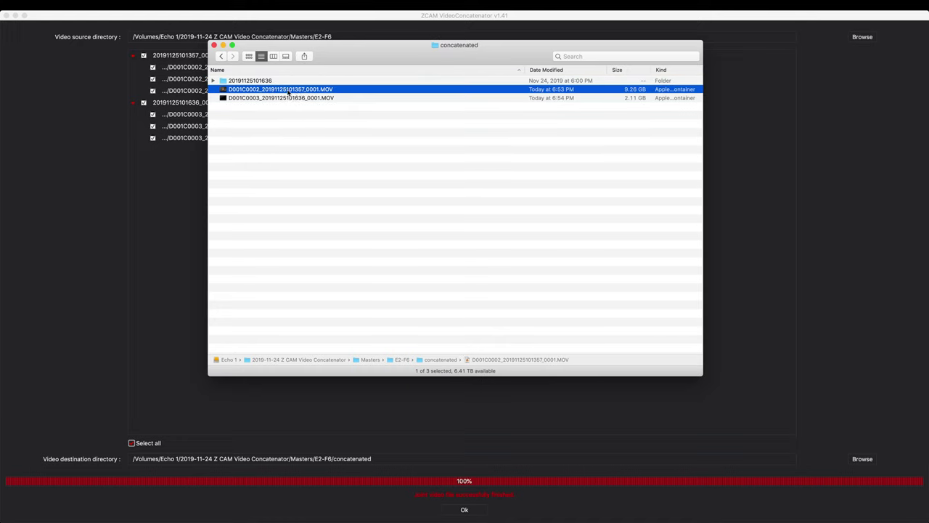
{"action": "left_click", "coordinate": [294, 98]}
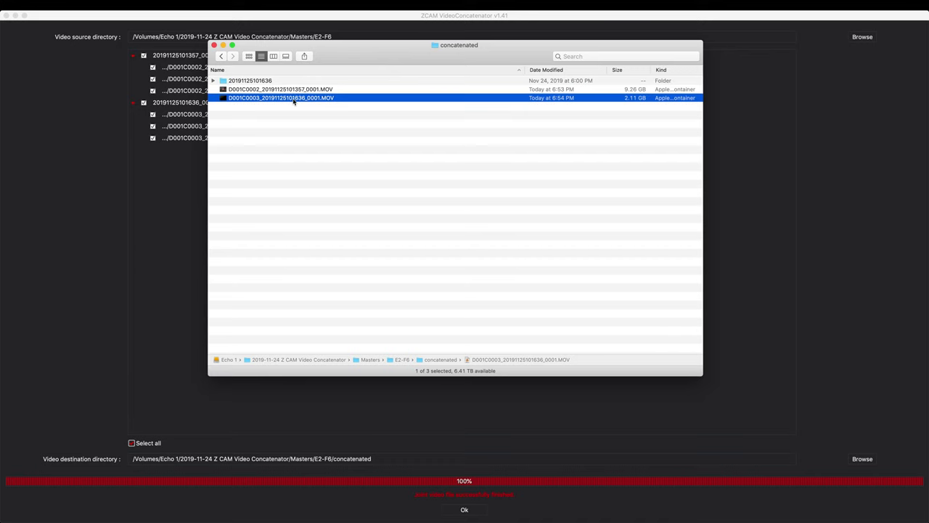
Step: Reposition the Finder window and reopen the concatenated folder from E2-F6
{"action": "left_click_drag", "start_coordinate": [321, 50], "coordinate": [430, 56]}
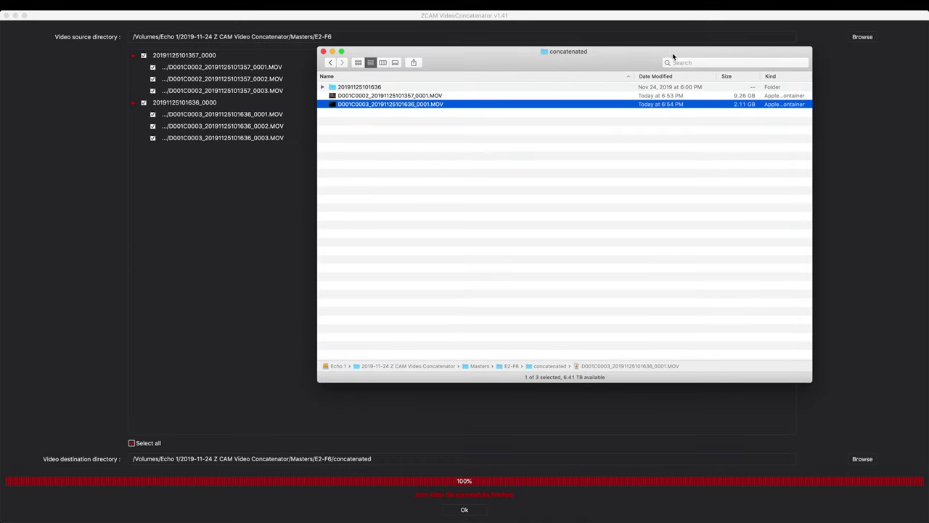
{"action": "left_click_drag", "start_coordinate": [670, 52], "coordinate": [616, 52]}
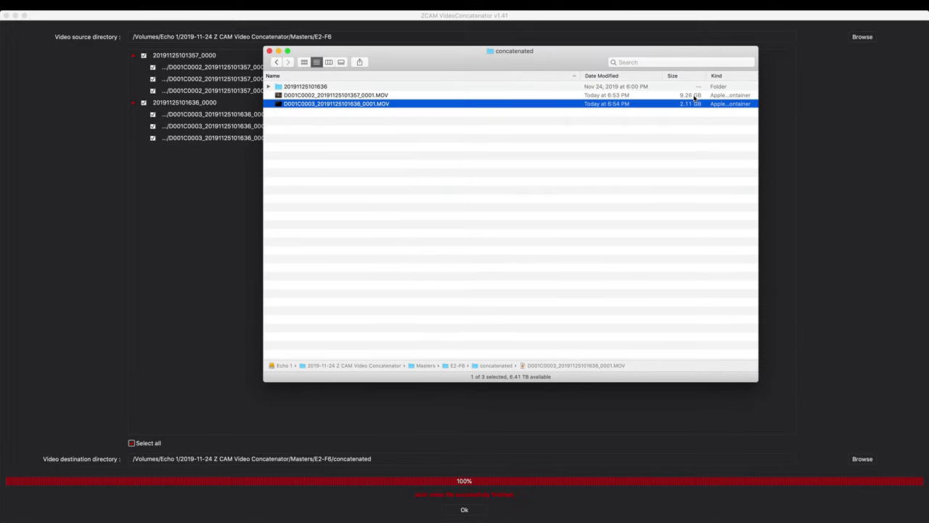
{"action": "left_click", "coordinate": [276, 61]}
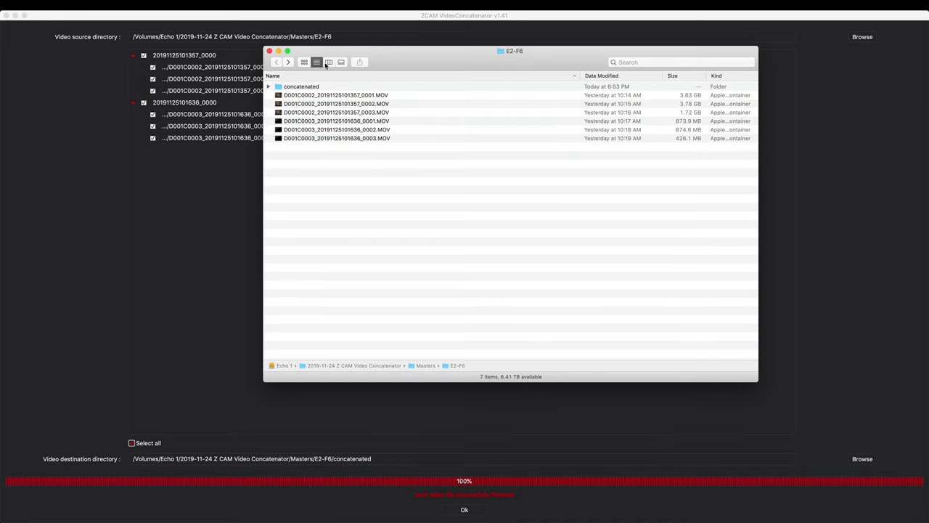
{"action": "double_click", "coordinate": [300, 88]}
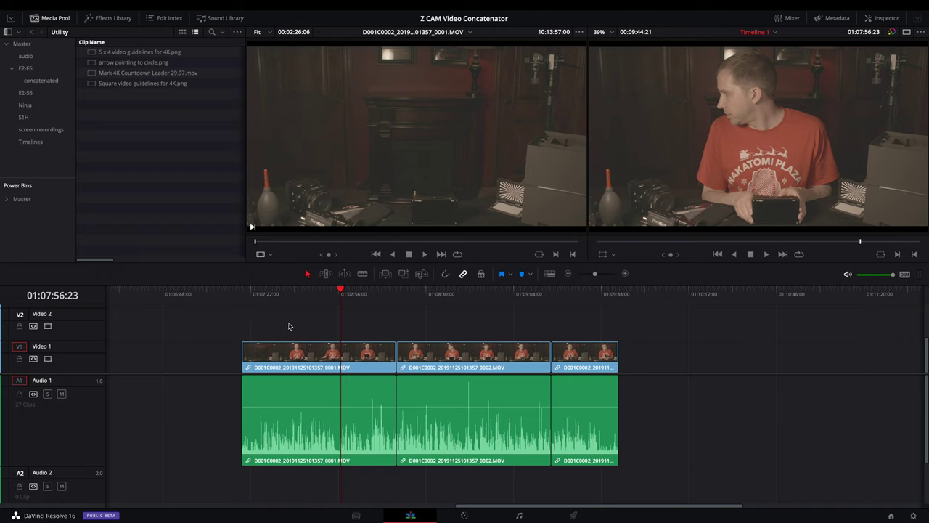
{"action": "left_click_drag", "start_coordinate": [287, 318], "coordinate": [591, 399]}
{"action": "left_click", "coordinate": [55, 82]}
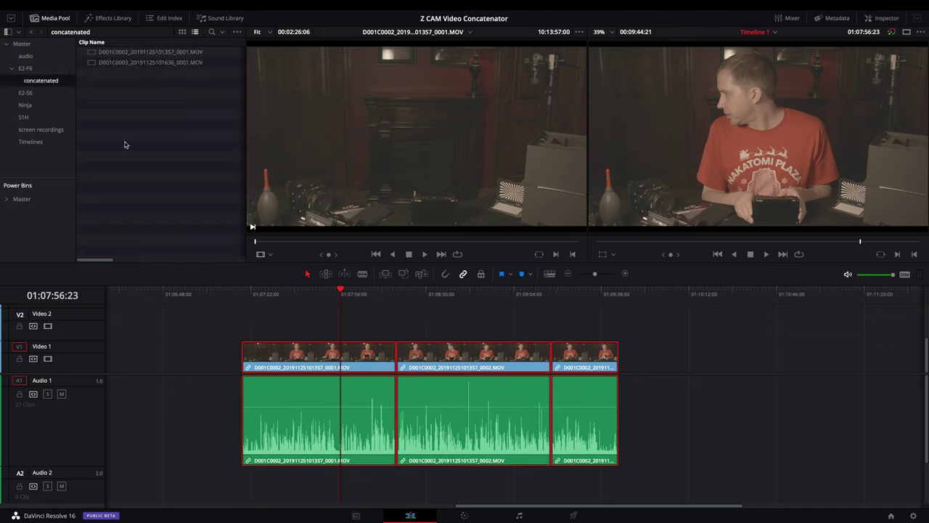
{"action": "left_click_drag", "start_coordinate": [133, 57], "coordinate": [246, 331]}
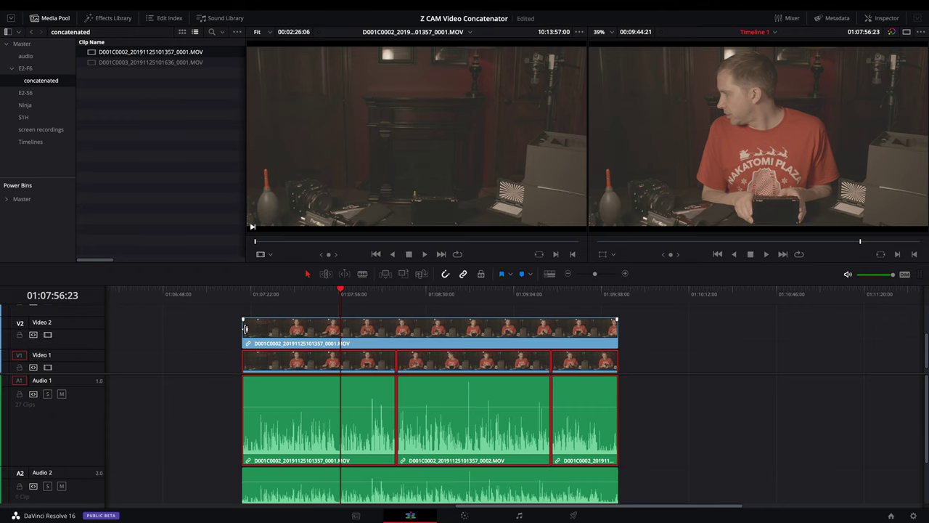
{"action": "left_click", "coordinate": [396, 296]}
{"action": "scroll", "coordinate": [396, 297], "scroll_direction": "up", "scroll_amount": 5}
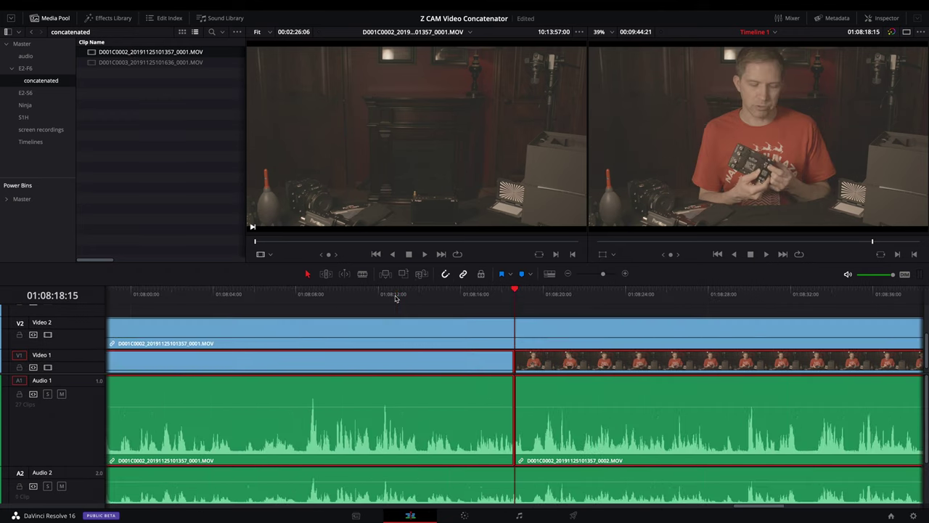
{"action": "scroll", "coordinate": [464, 421], "scroll_direction": "down", "scroll_amount": 2}
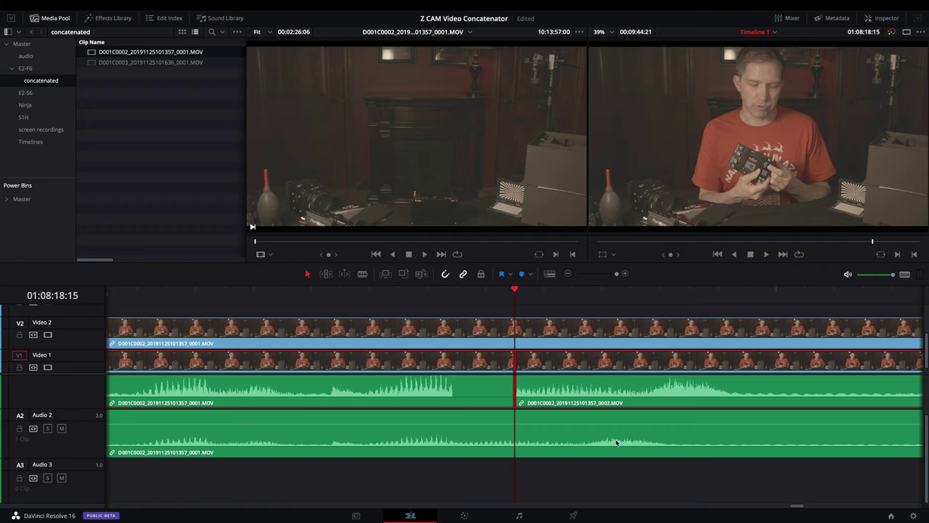
{"action": "scroll", "coordinate": [618, 440], "scroll_direction": "down", "scroll_amount": 2}
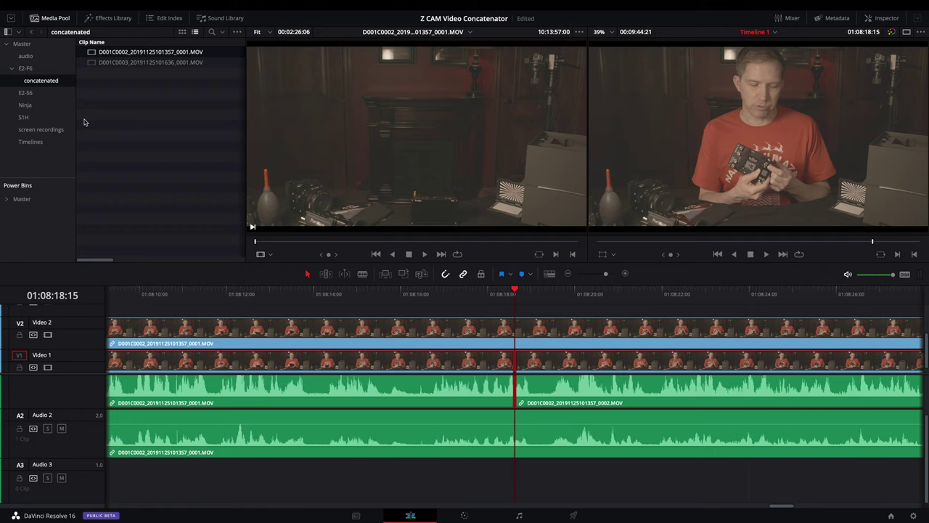
Step: Drag Audio 1_01.wav from the audio bin onto Audio 3 and slide it earlier
{"action": "left_click", "coordinate": [29, 56]}
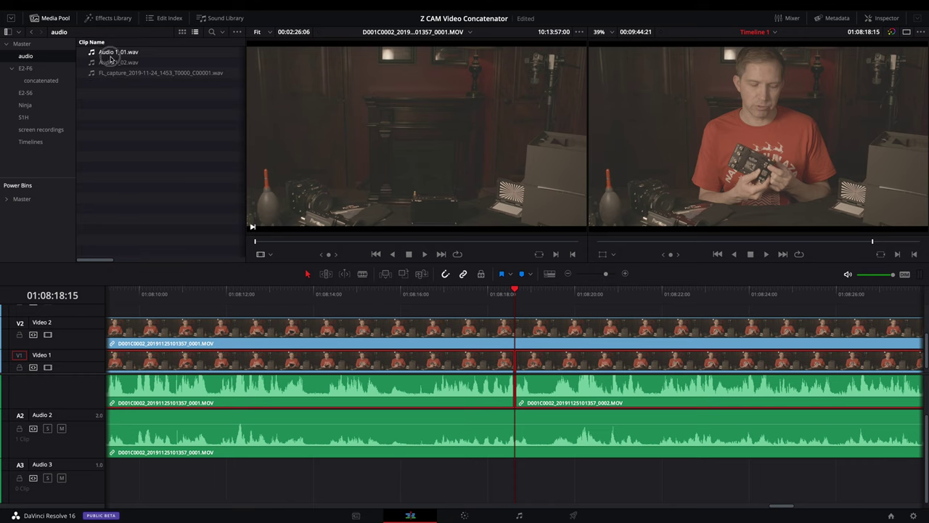
{"action": "left_click_drag", "start_coordinate": [118, 52], "coordinate": [196, 494]}
{"action": "scroll", "coordinate": [218, 486], "scroll_direction": "down", "scroll_amount": 4}
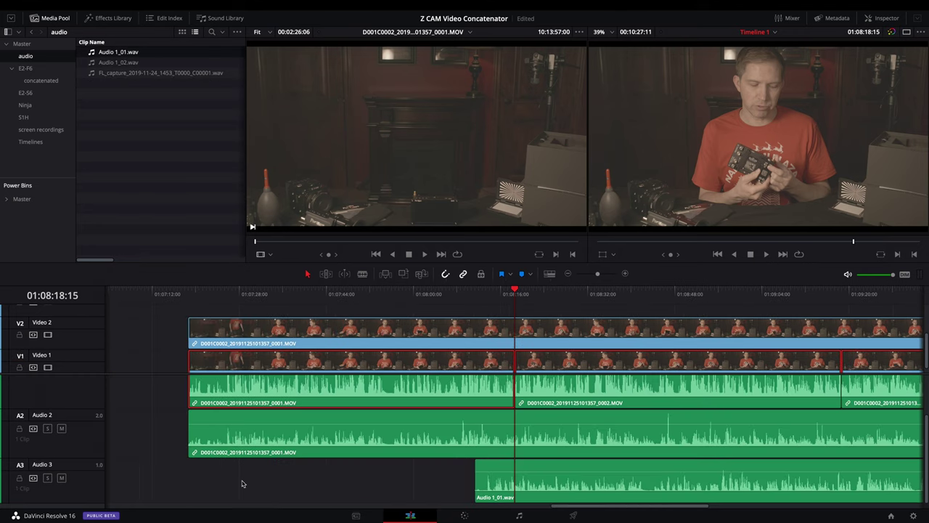
{"action": "left_click_drag", "start_coordinate": [553, 480], "coordinate": [440, 481]}
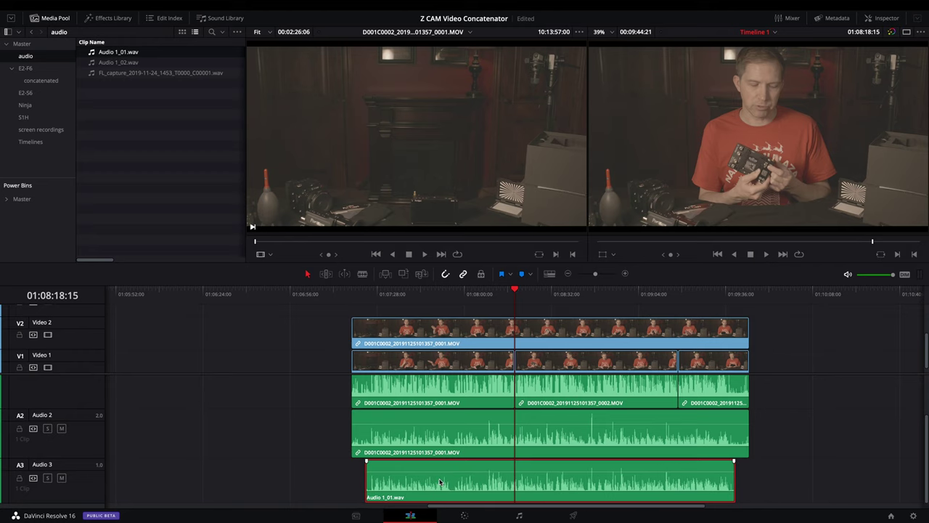
Step: Compare waveforms at 01:07:26:01 and nudge Audio 1_01.wav into sync with the camera audio
{"action": "left_click", "coordinate": [375, 295]}
{"action": "scroll", "coordinate": [376, 296], "scroll_direction": "up", "scroll_amount": 3}
{"action": "scroll", "coordinate": [376, 296], "scroll_direction": "up", "scroll_amount": 1}
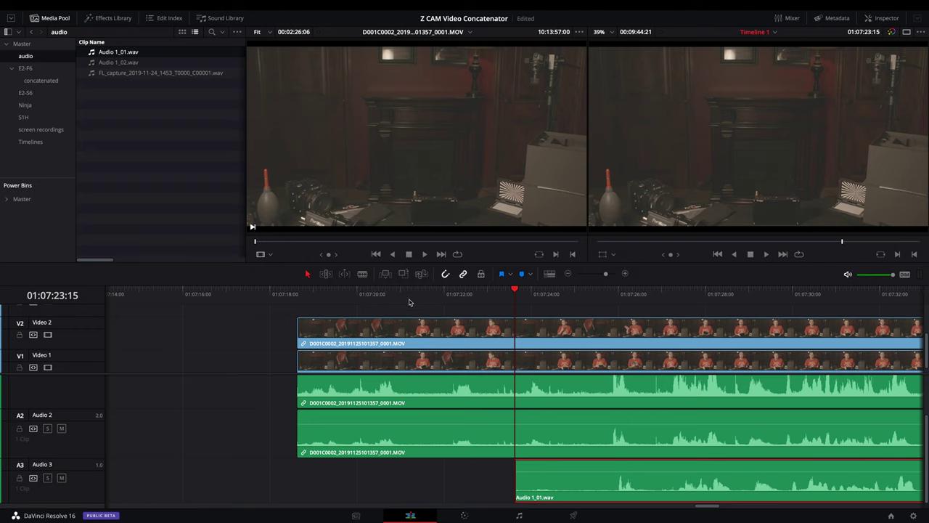
{"action": "left_click", "coordinate": [620, 294]}
{"action": "scroll", "coordinate": [620, 295], "scroll_direction": "up", "scroll_amount": 1}
{"action": "scroll", "coordinate": [620, 296], "scroll_direction": "up", "scroll_amount": 1}
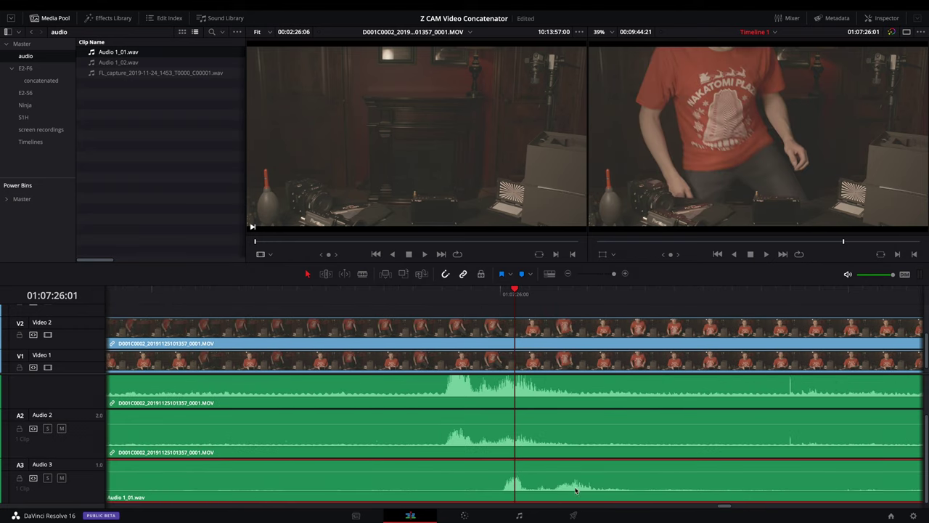
{"action": "left_click_drag", "start_coordinate": [576, 485], "coordinate": [569, 485]}
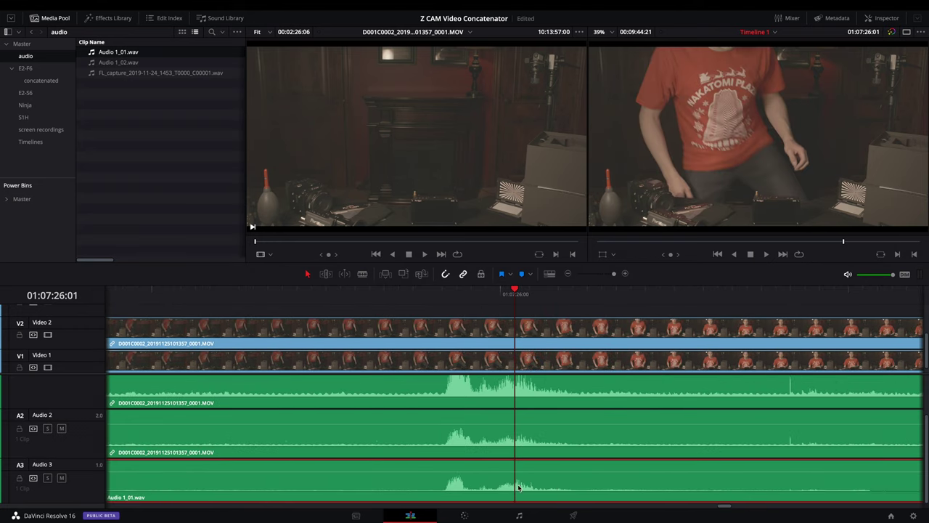
{"action": "scroll", "coordinate": [505, 488], "scroll_direction": "down", "scroll_amount": 2}
{"action": "scroll", "coordinate": [504, 488], "scroll_direction": "down", "scroll_amount": 2}
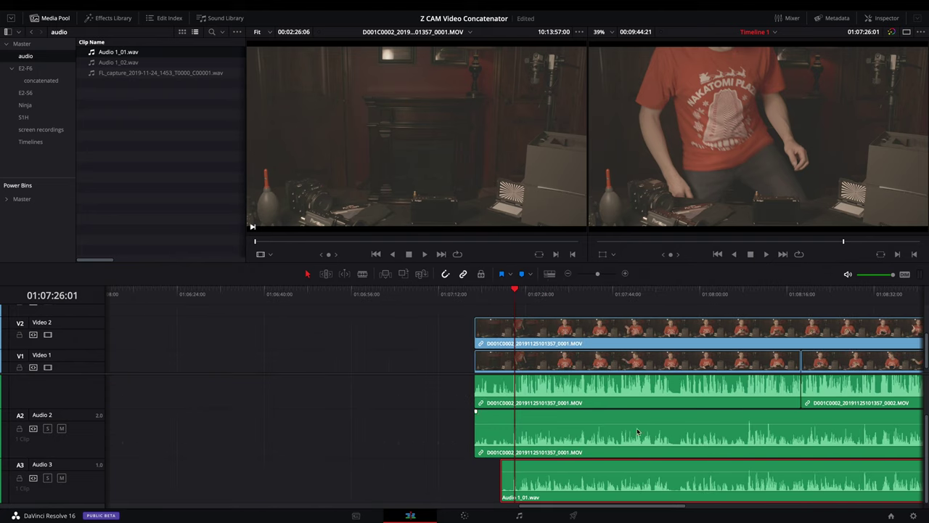
{"action": "left_click", "coordinate": [801, 294]}
Step: Select the second split clip, 0002.MOV, on Video 1
{"action": "scroll", "coordinate": [801, 296], "scroll_direction": "up", "scroll_amount": 3}
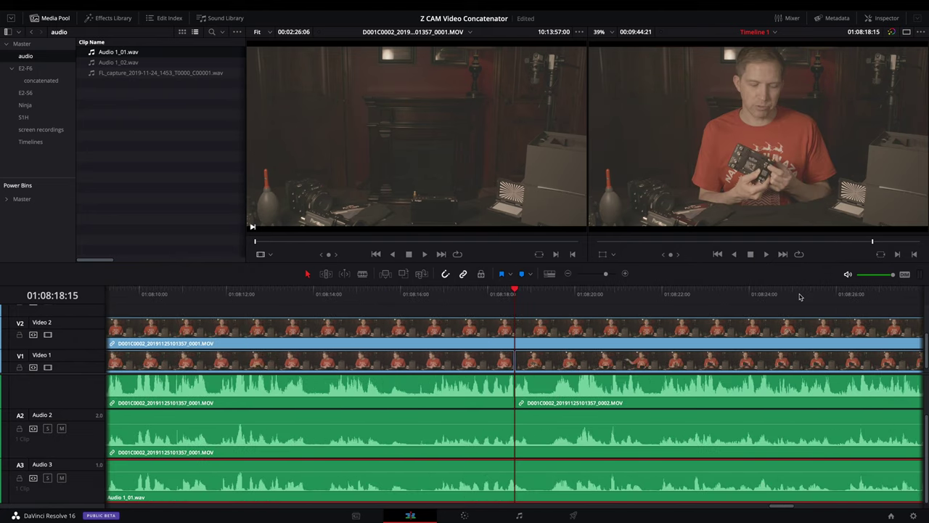
{"action": "scroll", "coordinate": [800, 297], "scroll_direction": "up", "scroll_amount": 1}
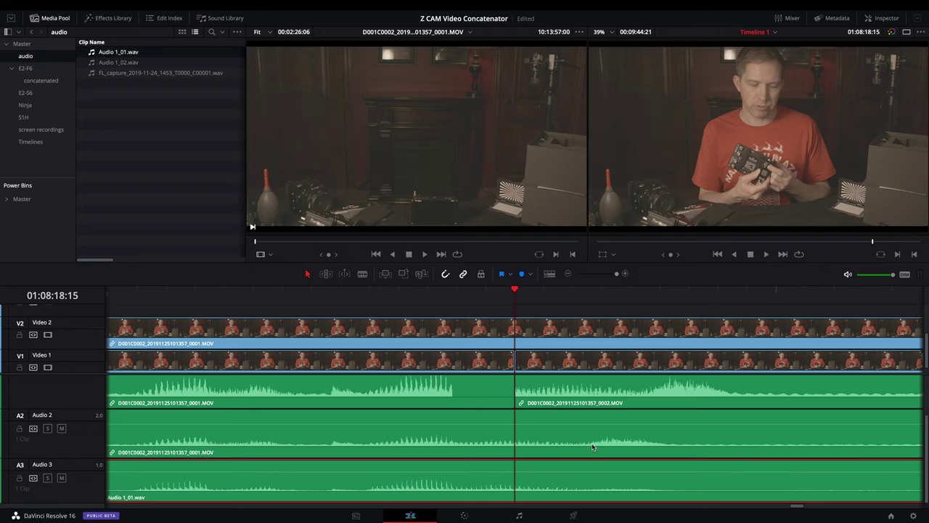
{"action": "scroll", "coordinate": [596, 444], "scroll_direction": "down", "scroll_amount": 1}
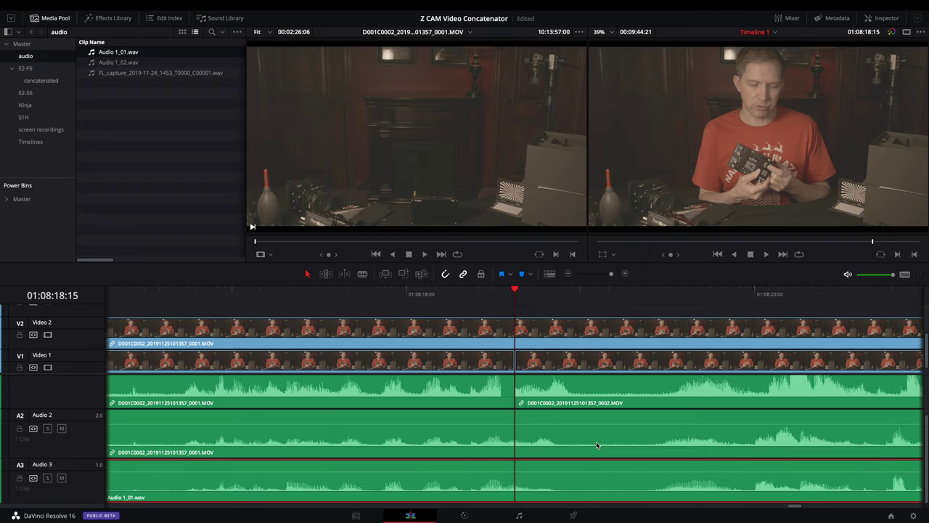
{"action": "left_click", "coordinate": [769, 390]}
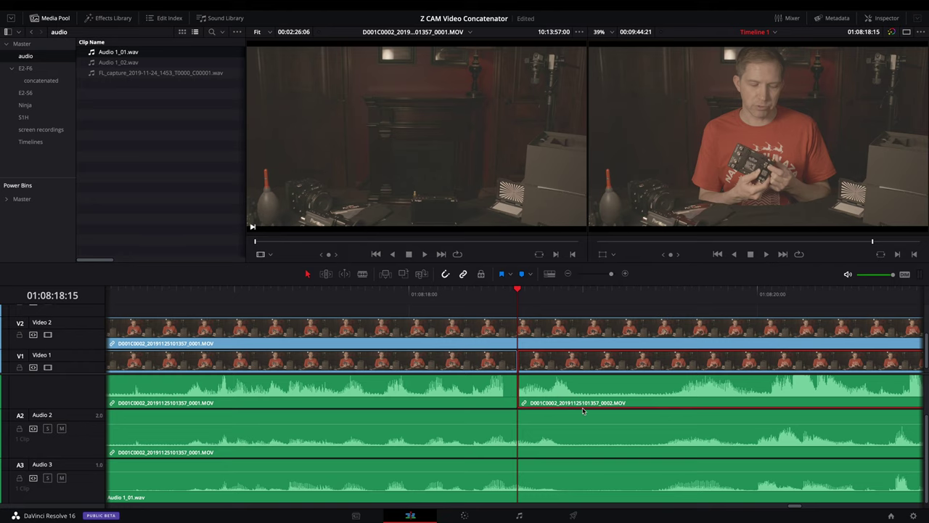
Step: Move the playhead to the 01:09:35:07 junction and select the joined clip on Video 2
{"action": "scroll", "coordinate": [652, 423], "scroll_direction": "right", "scroll_amount": 5}
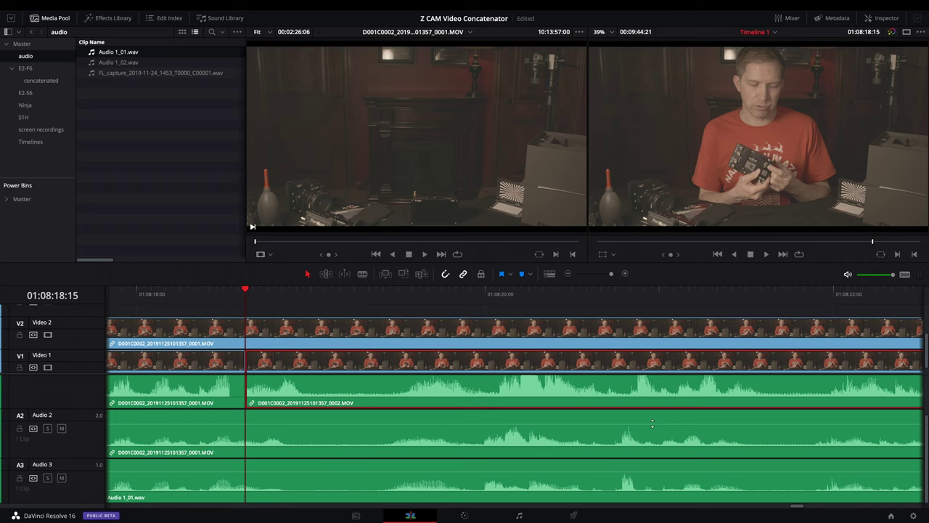
{"action": "scroll", "coordinate": [652, 422], "scroll_direction": "down", "scroll_amount": 6}
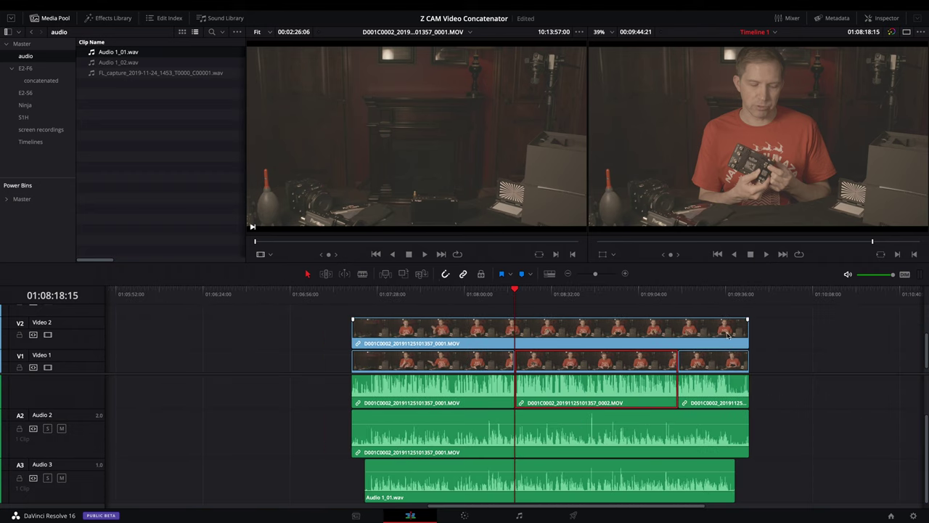
{"action": "left_click", "coordinate": [724, 295]}
{"action": "scroll", "coordinate": [724, 295], "scroll_direction": "up", "scroll_amount": 8}
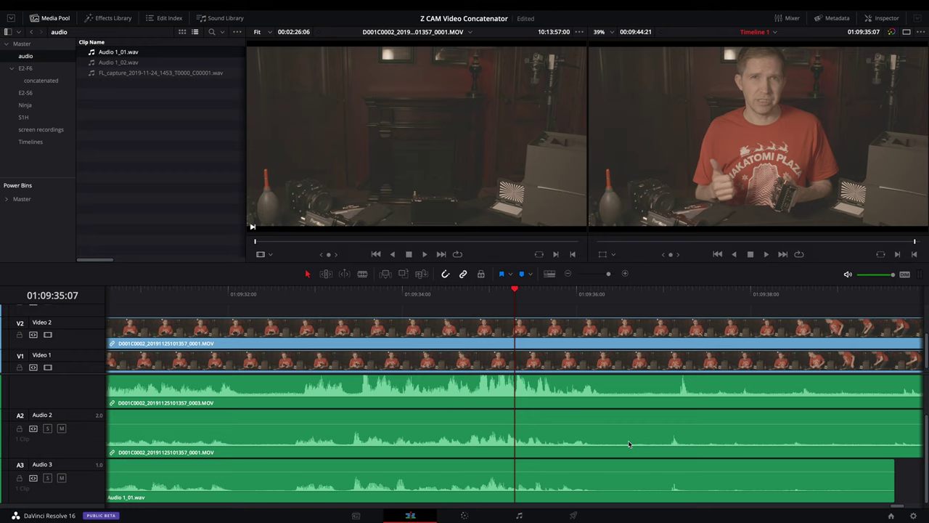
{"action": "scroll", "coordinate": [628, 440], "scroll_direction": "down", "scroll_amount": 5}
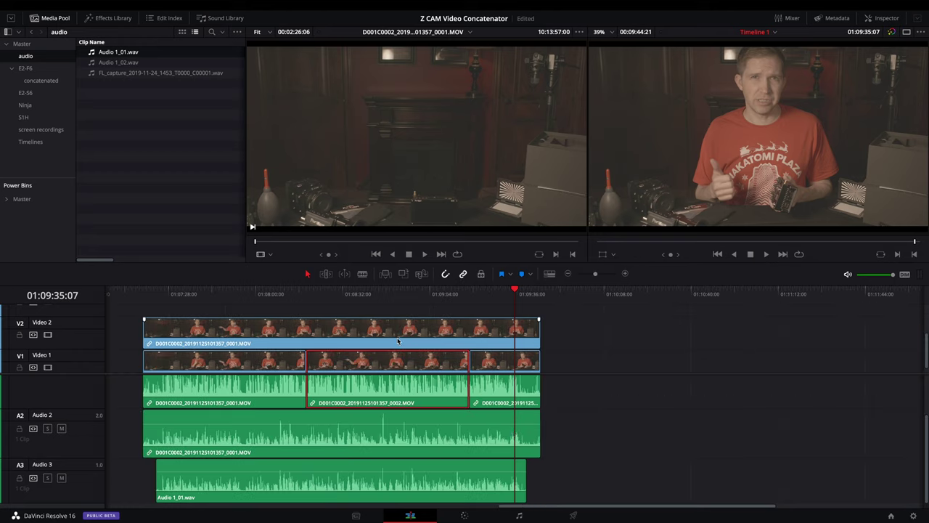
{"action": "left_click", "coordinate": [323, 332]}
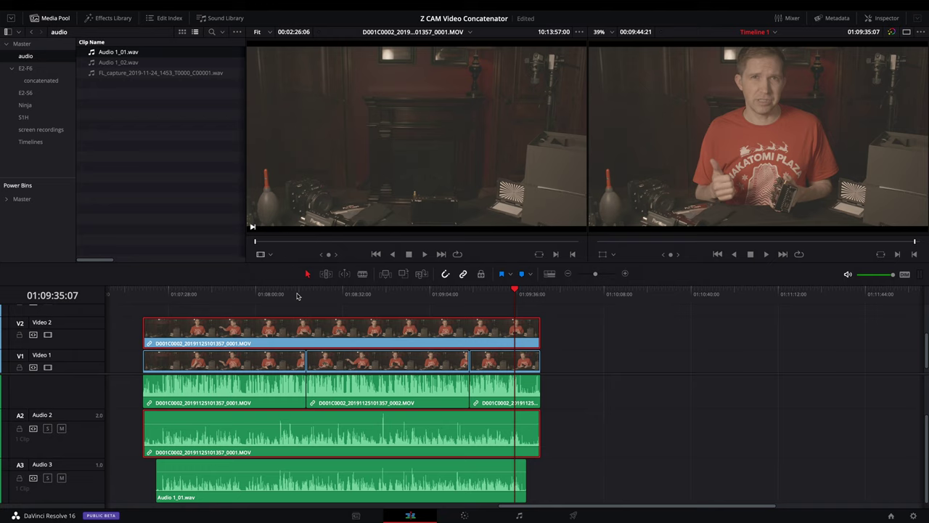
Step: Marquee-select the three 0001–0003 split clips on Video 1 and Audio 1, excluding the joined clip
{"action": "left_click_drag", "start_coordinate": [124, 391], "coordinate": [520, 393]}
{"action": "left_click", "coordinate": [278, 391]}
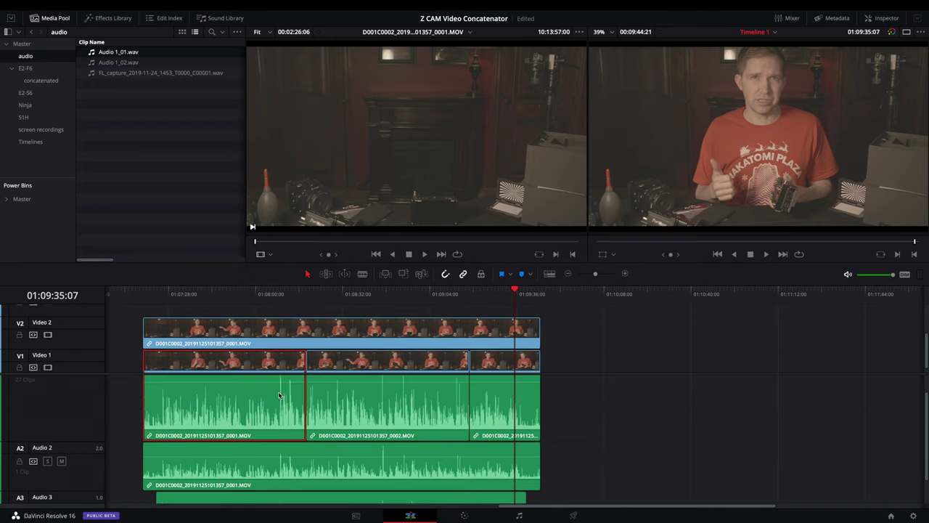
{"action": "left_click", "coordinate": [383, 399]}
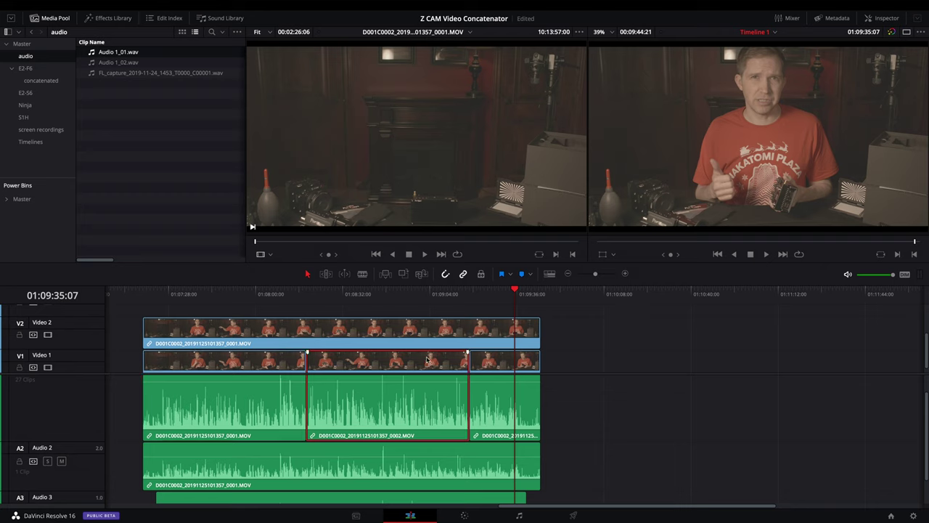
{"action": "left_click_drag", "start_coordinate": [559, 408], "coordinate": [245, 417]}
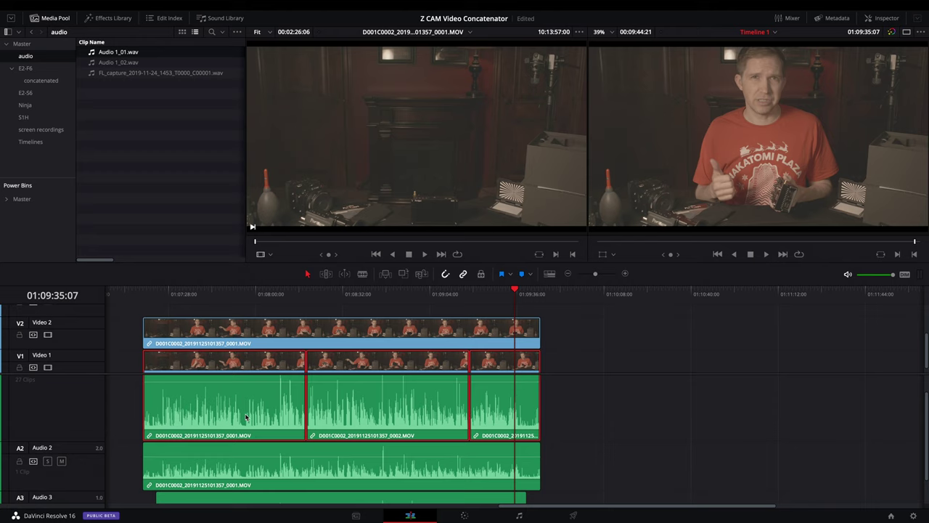